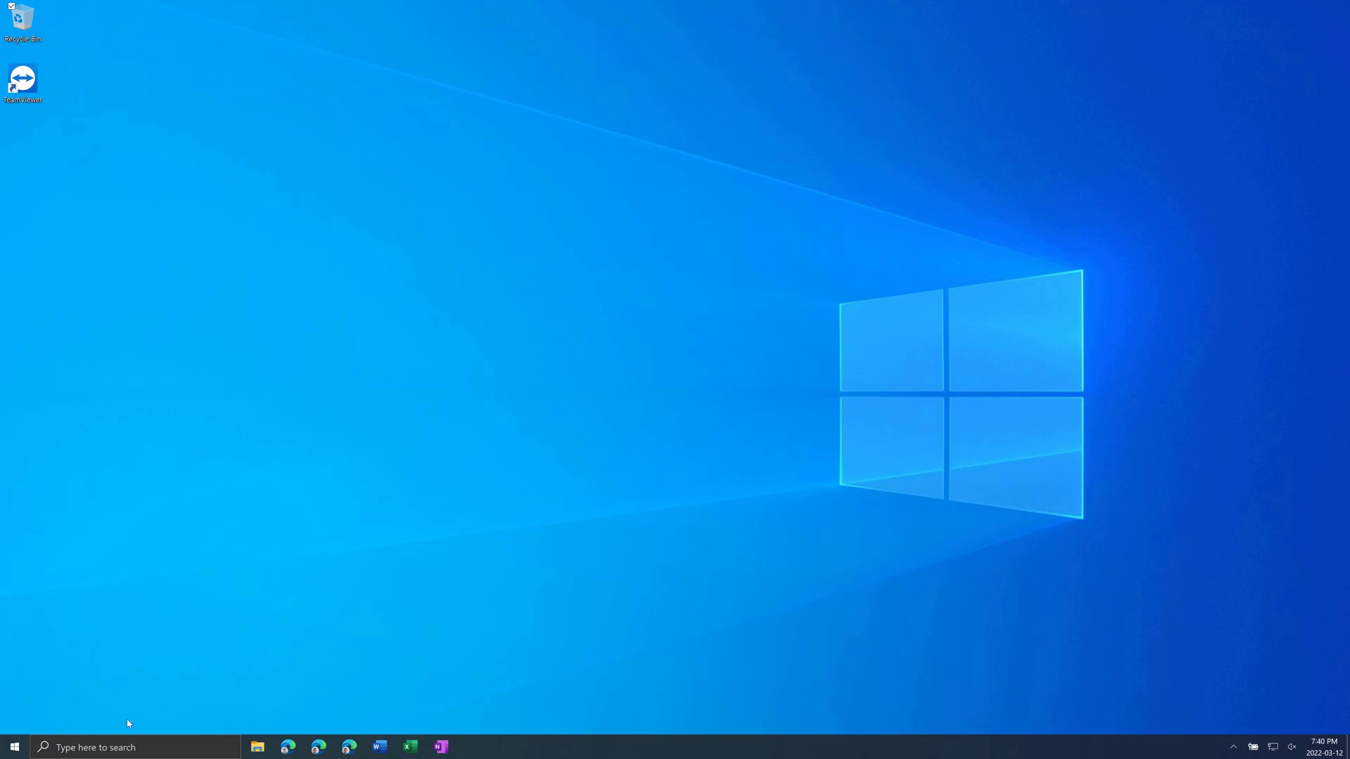
# Open Control Panel's Programs and Features list by searching 'control' from the taskbar.
pyautogui.click(66, 741)
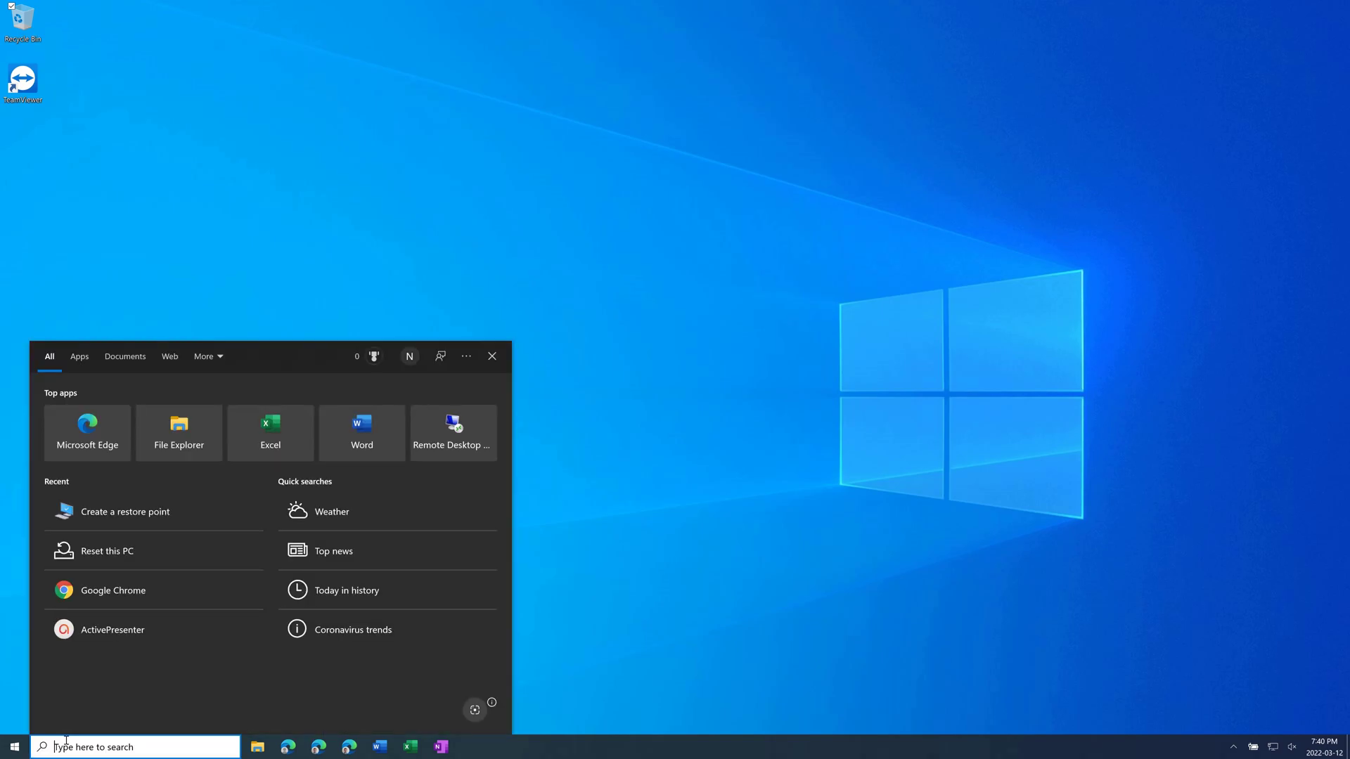
pyautogui.write('control')
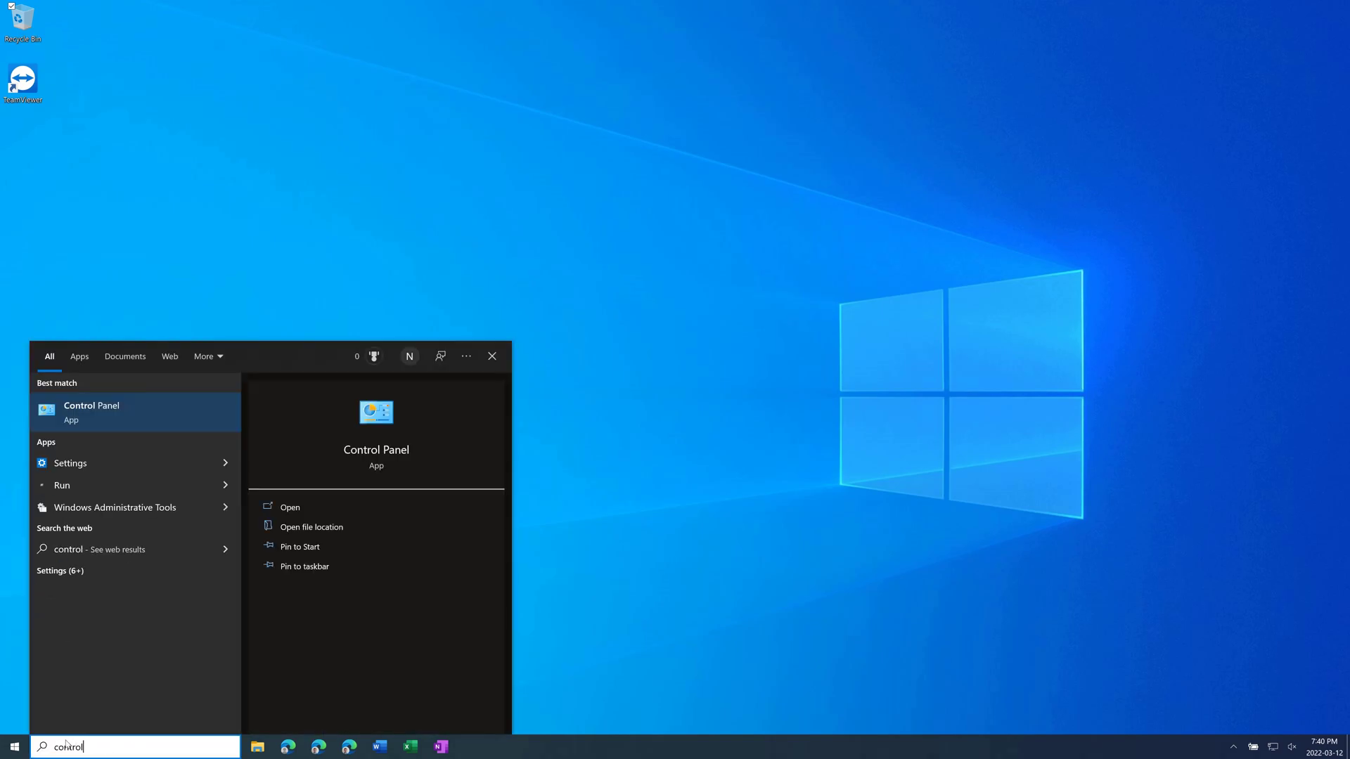
pyautogui.press('Return')
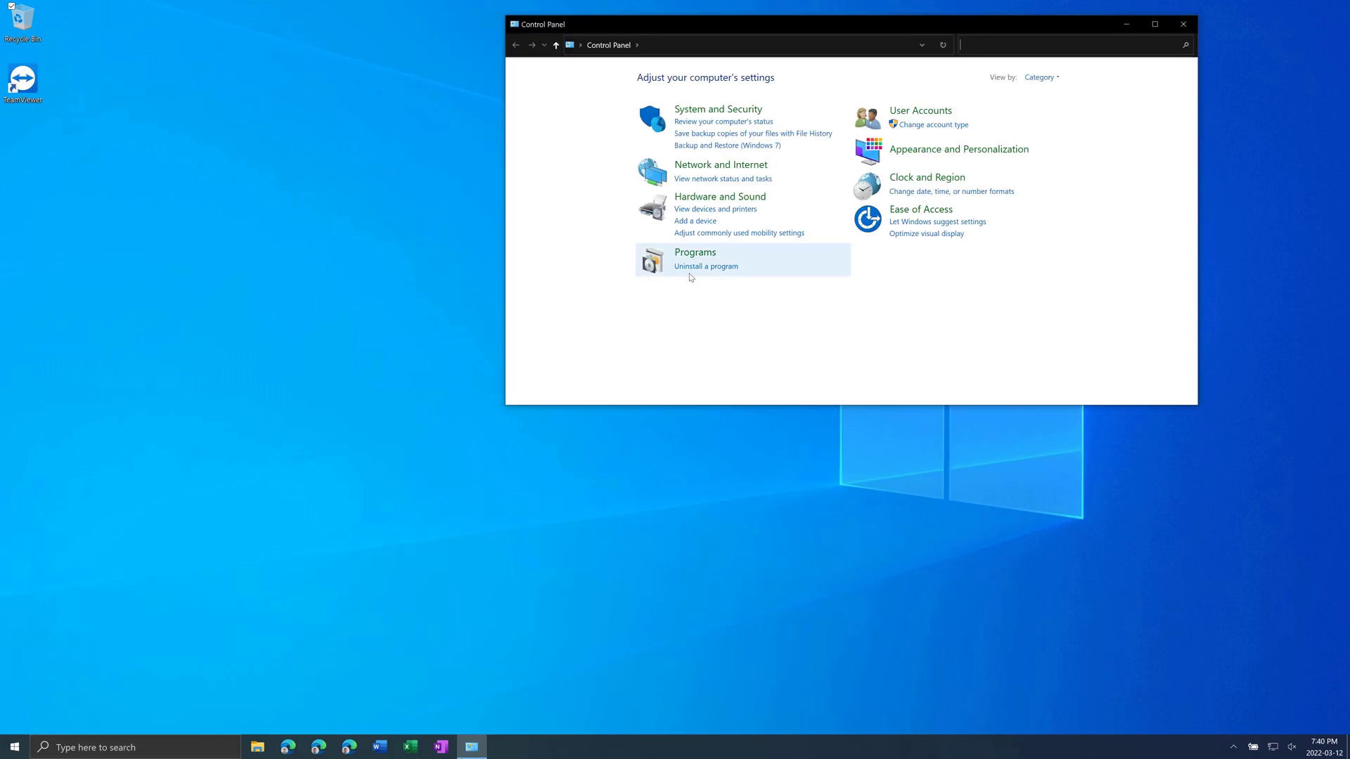
pyautogui.click(694, 270)
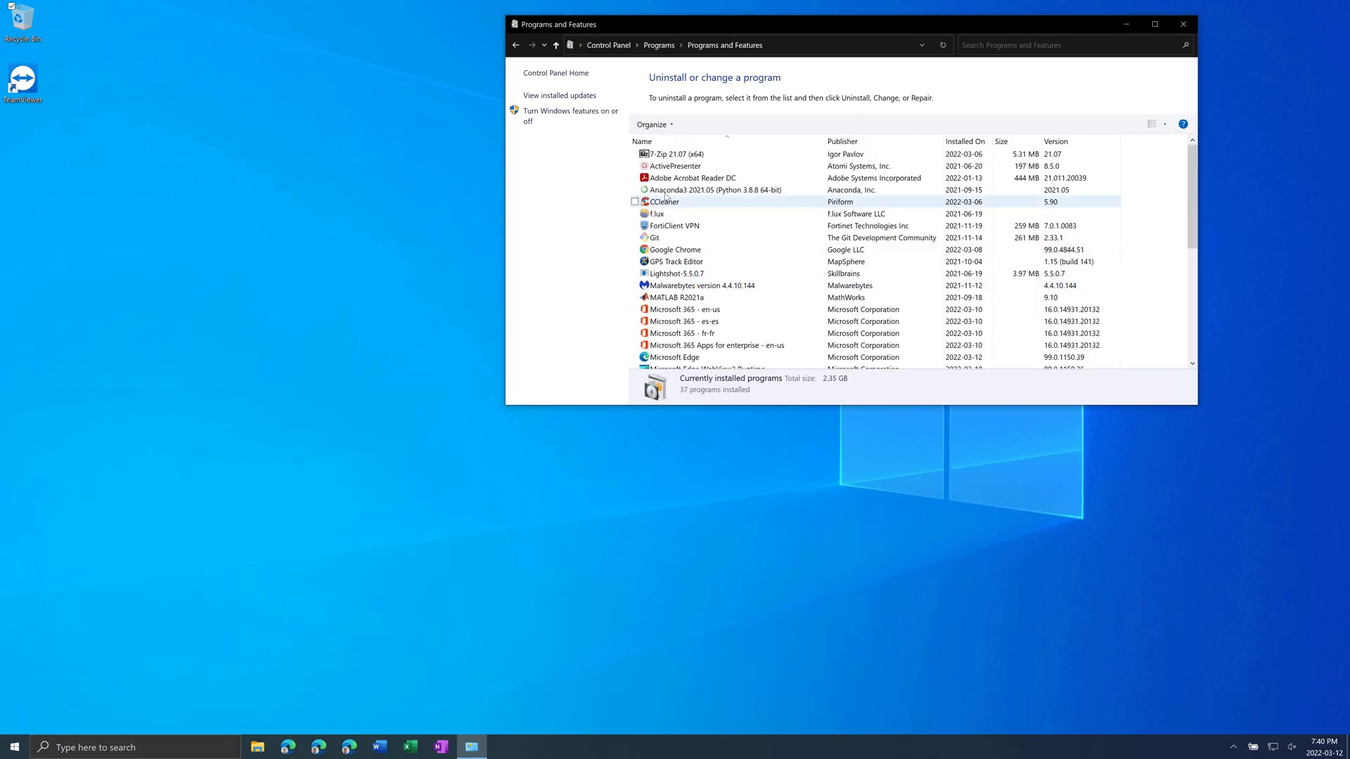
# Centre the Programs and Features window and scroll through the 37 installed programs.
pyautogui.moveTo(673, 28); pyautogui.dragTo(530, 134)
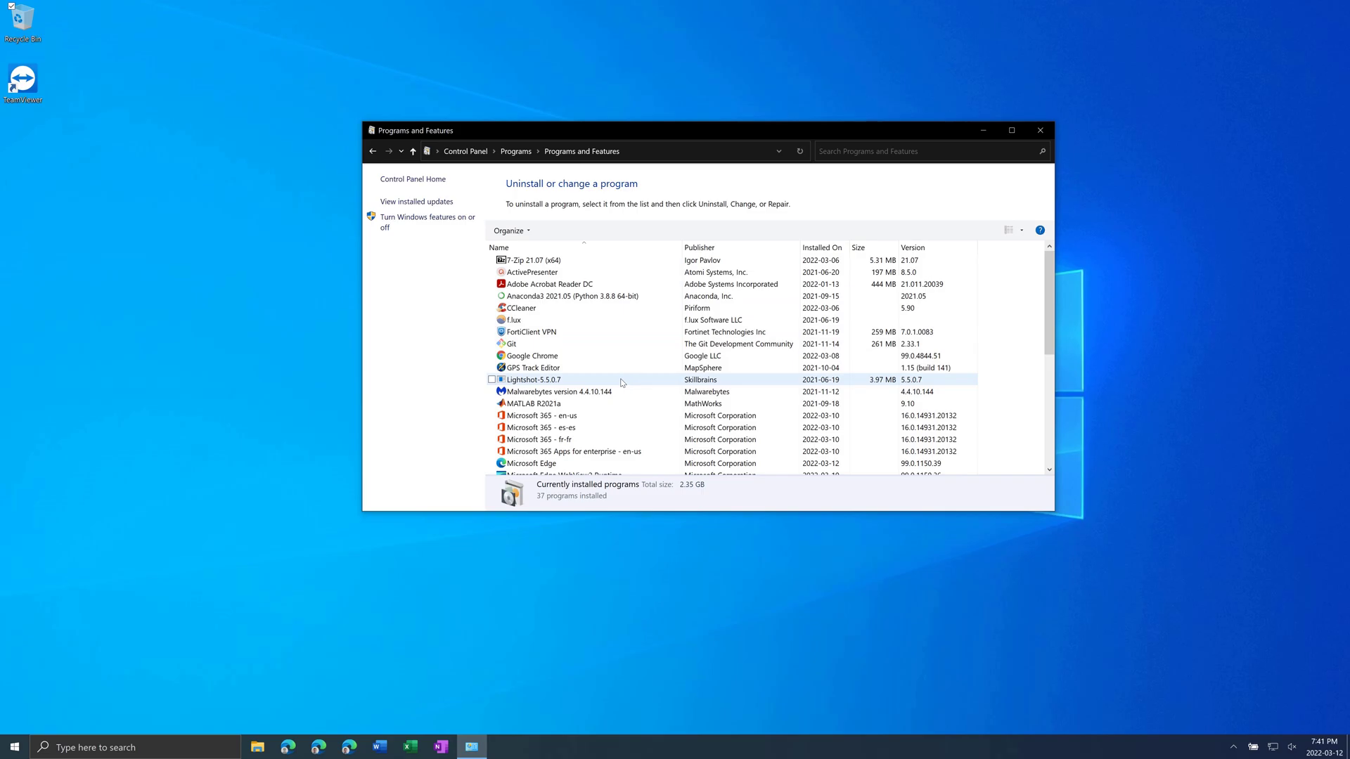
pyautogui.scroll(-5, 600, 383)
pyautogui.scroll(-2, 599, 385)
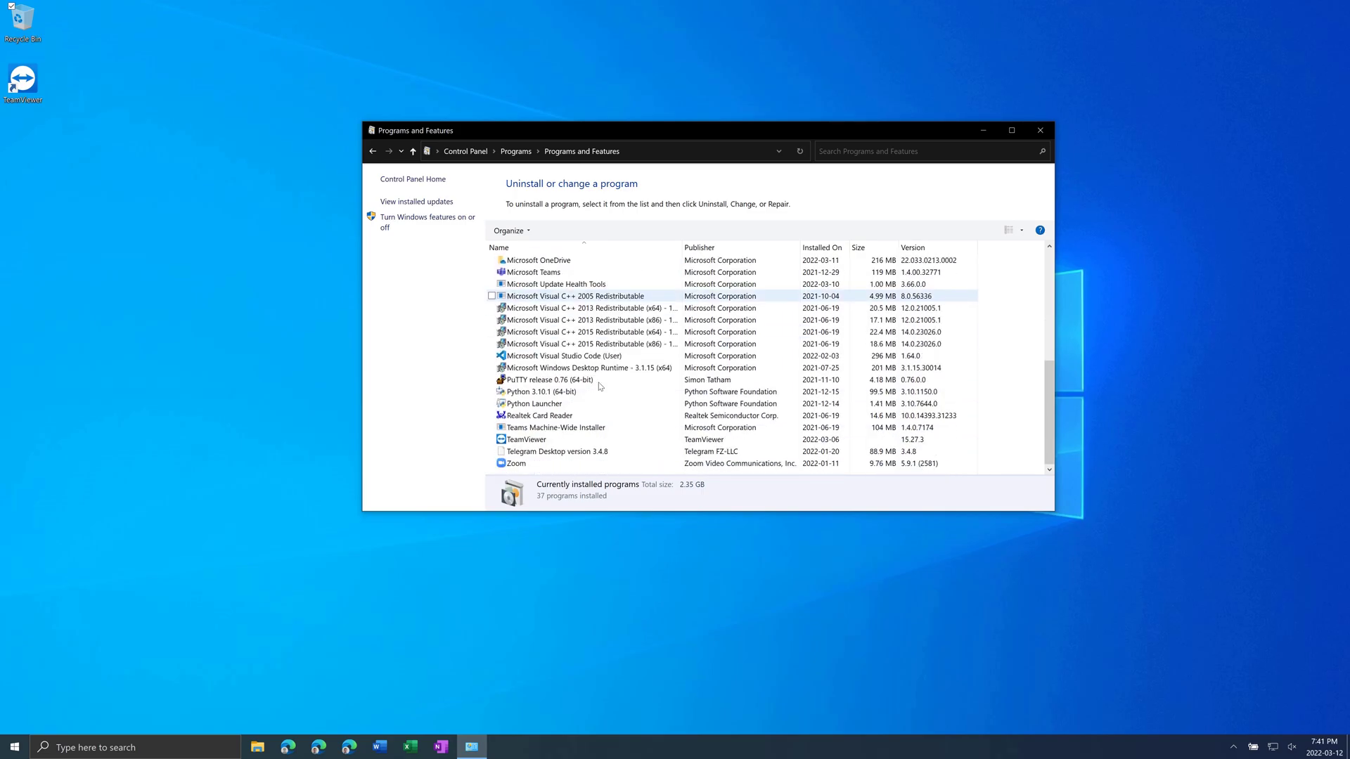
pyautogui.scroll(1, 600, 385)
pyautogui.scroll(-1, 605, 388)
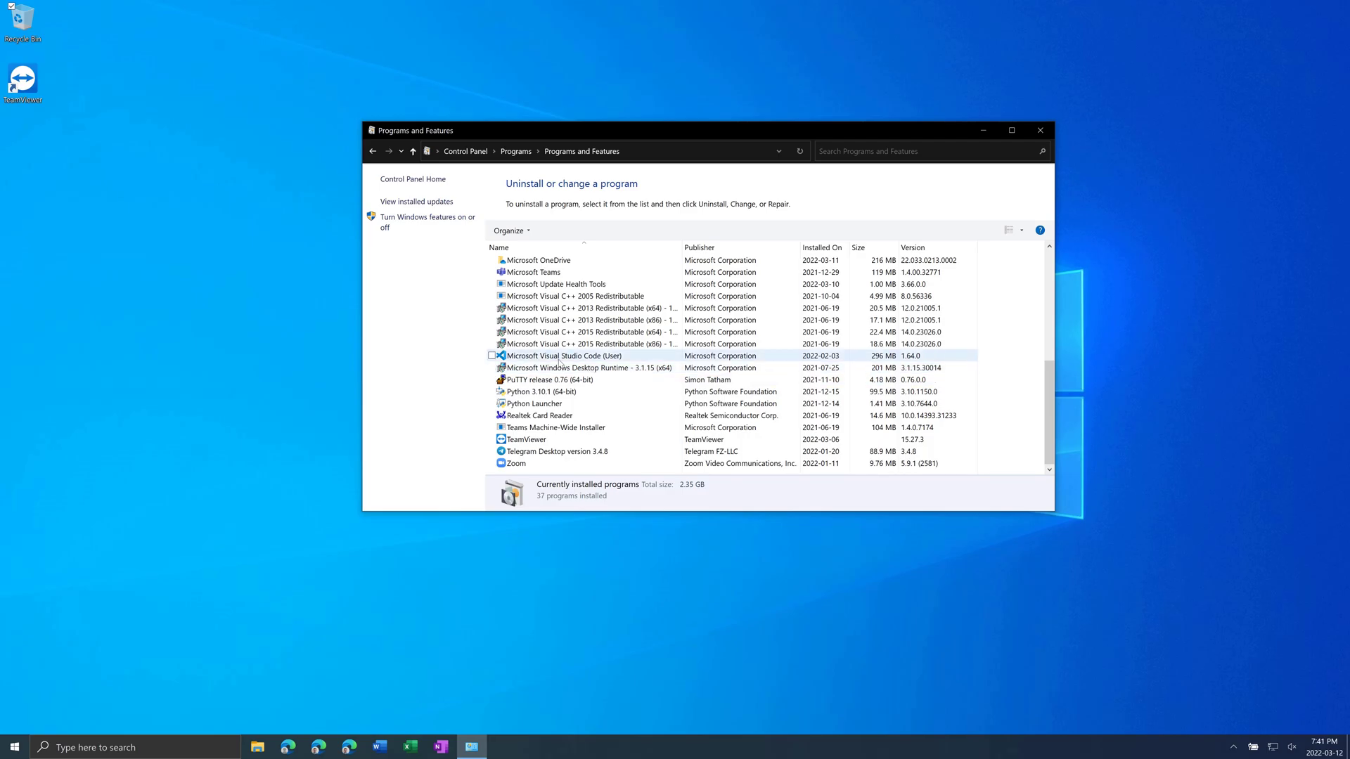
pyautogui.scroll(1, 563, 359)
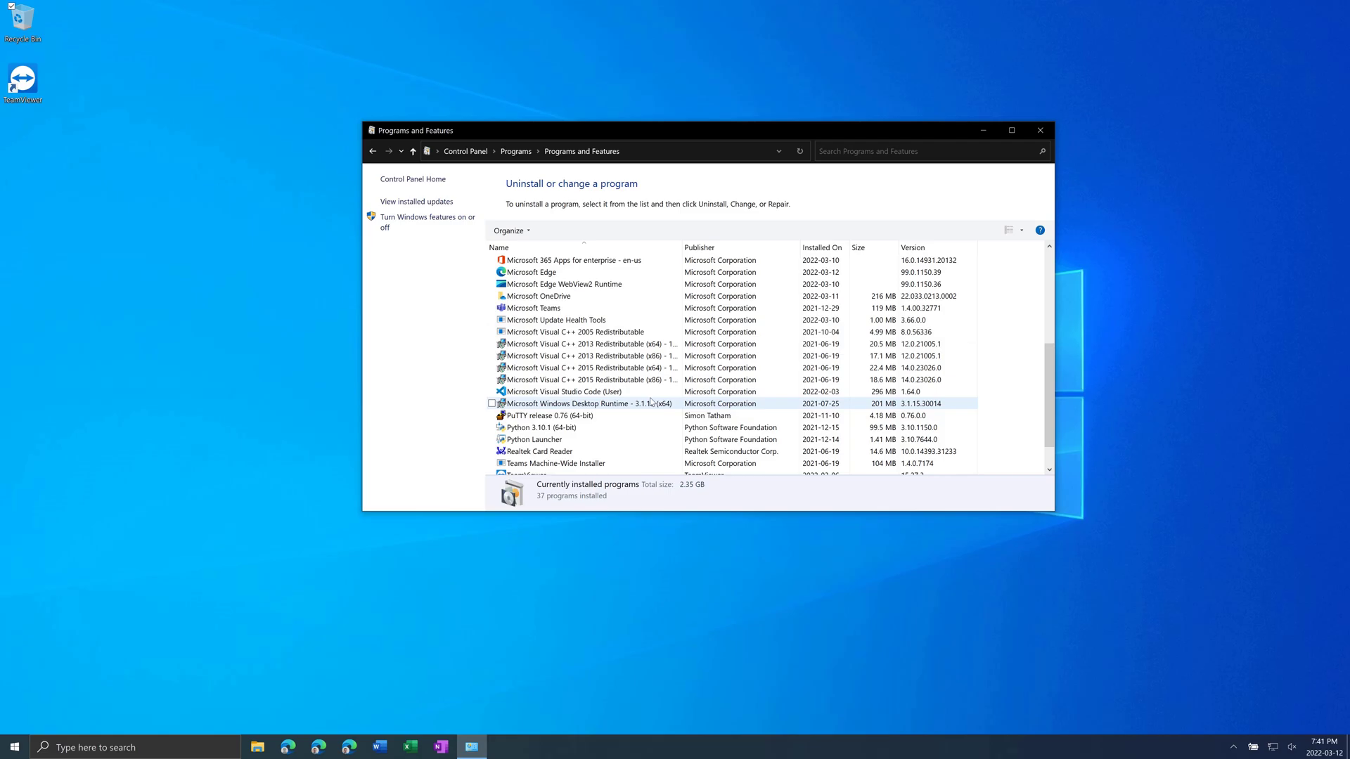
pyautogui.scroll(-1, 650, 402)
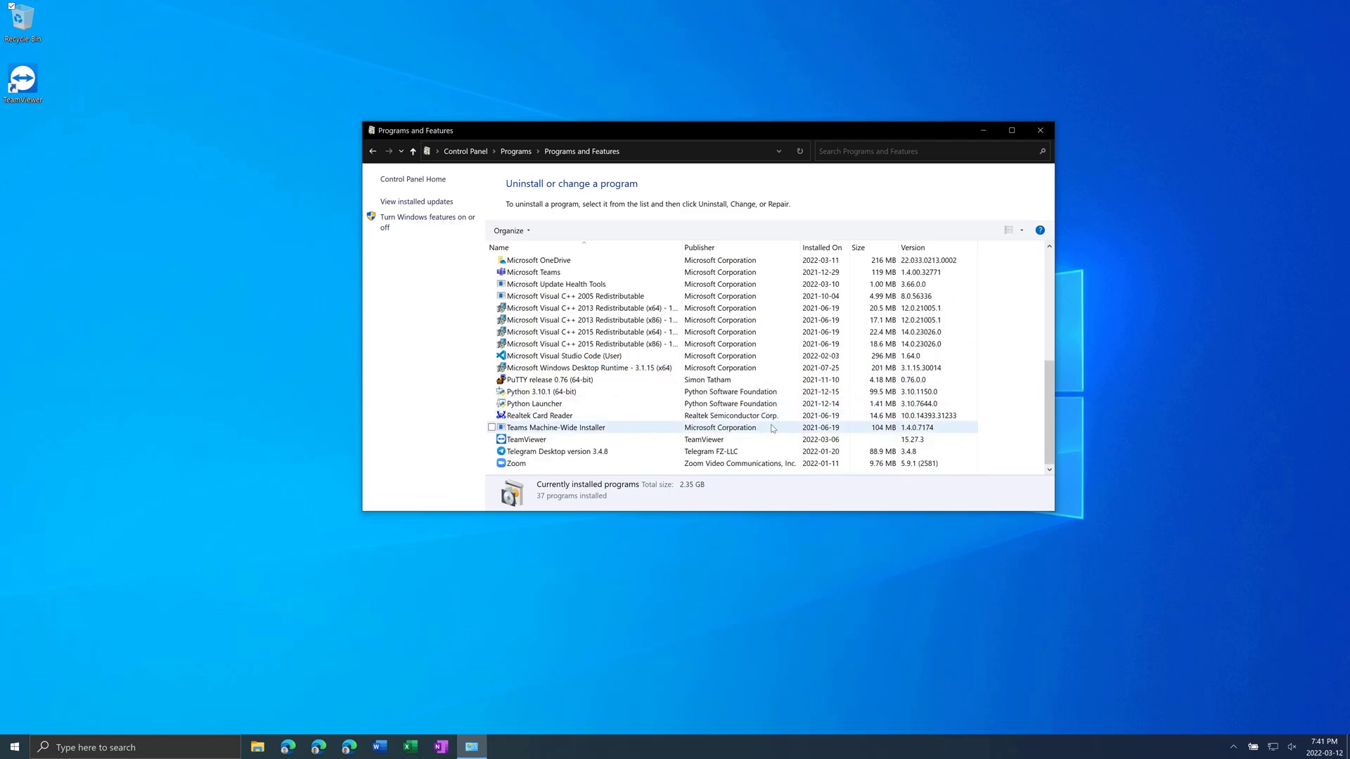
pyautogui.scroll(7, 771, 393)
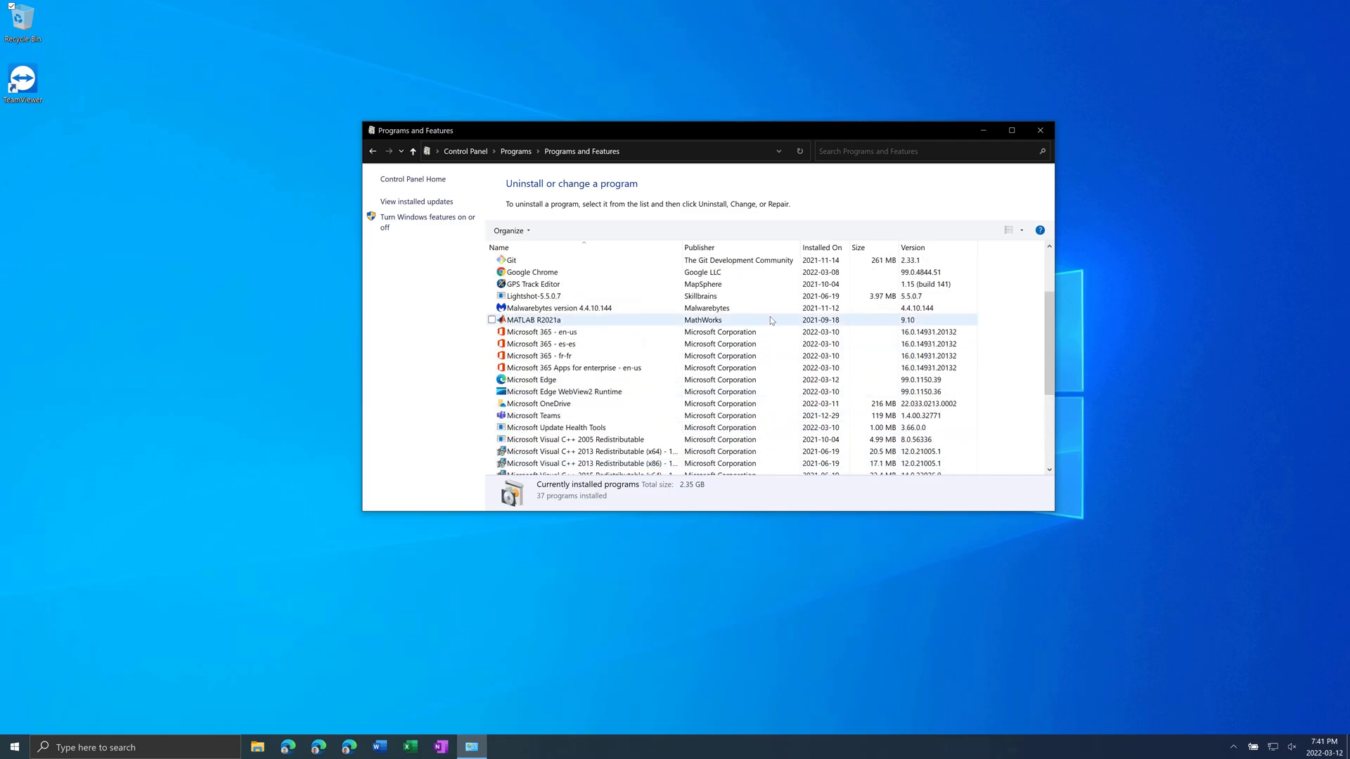
# Sort programs by install date, select TeamViewer and Microsoft 365 Apps, then close the window.
pyautogui.click(827, 248)
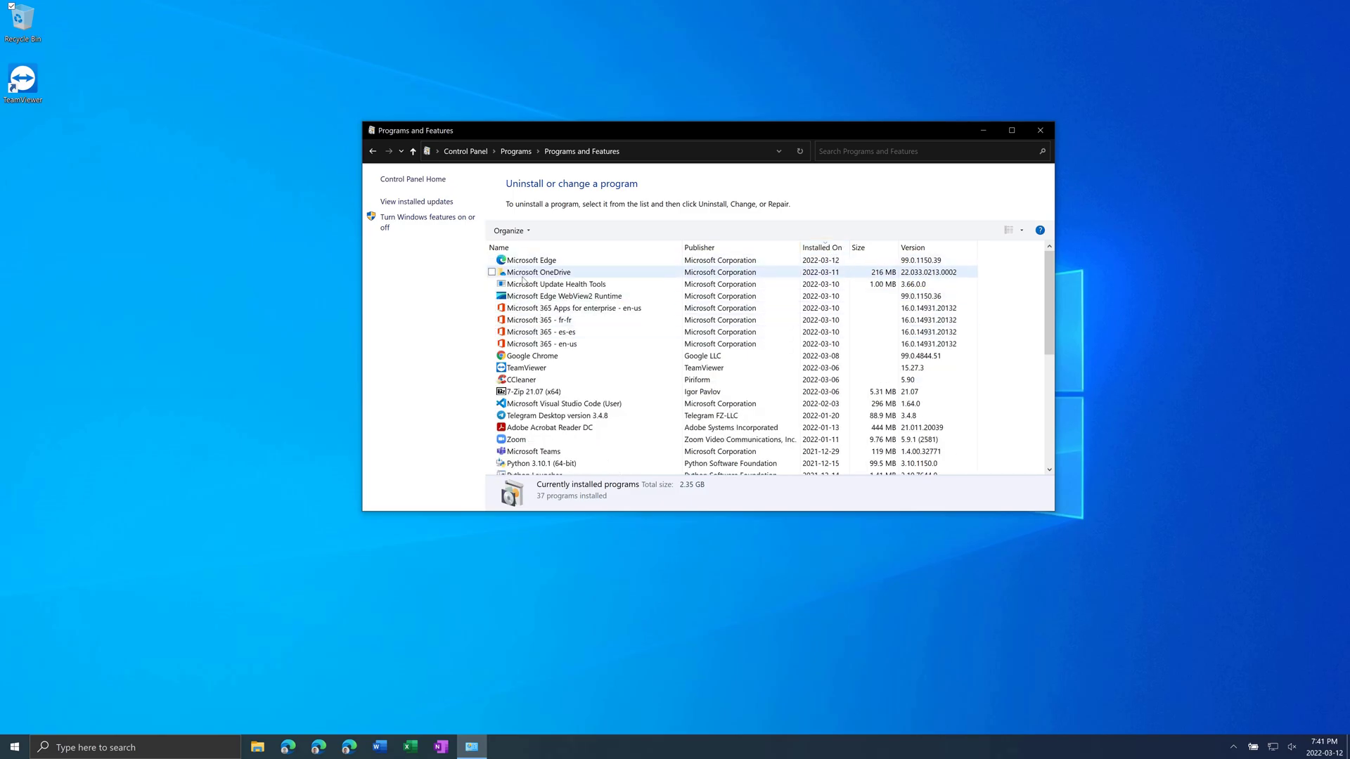
pyautogui.click(538, 368)
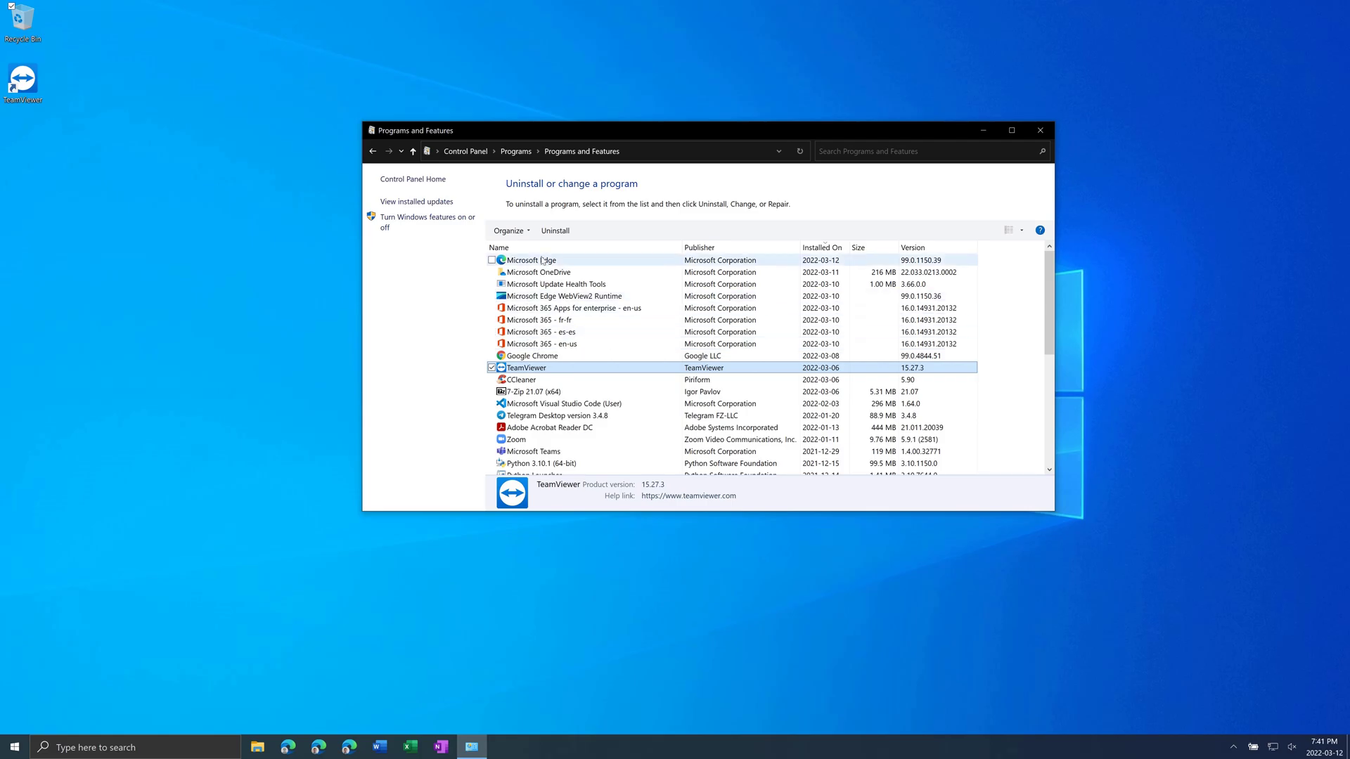
pyautogui.click(529, 307)
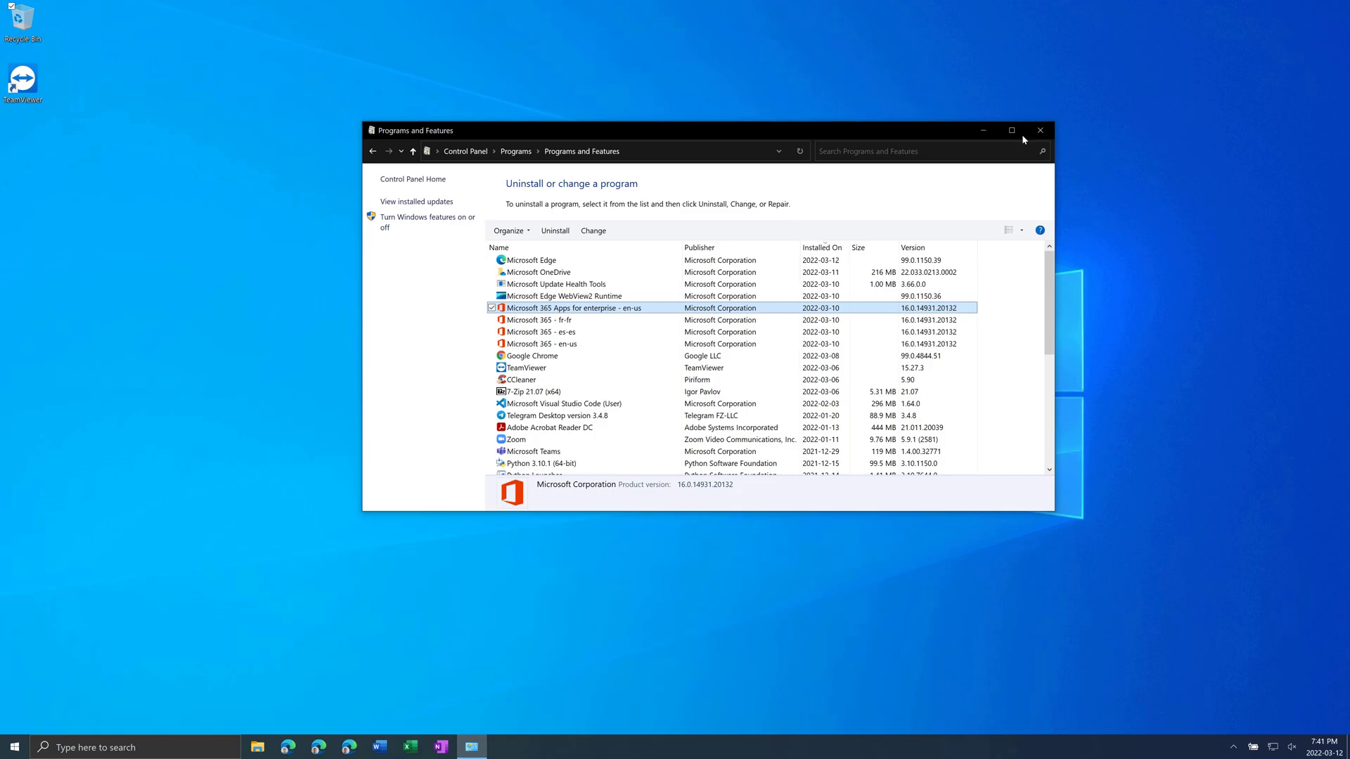
pyautogui.click(1039, 130)
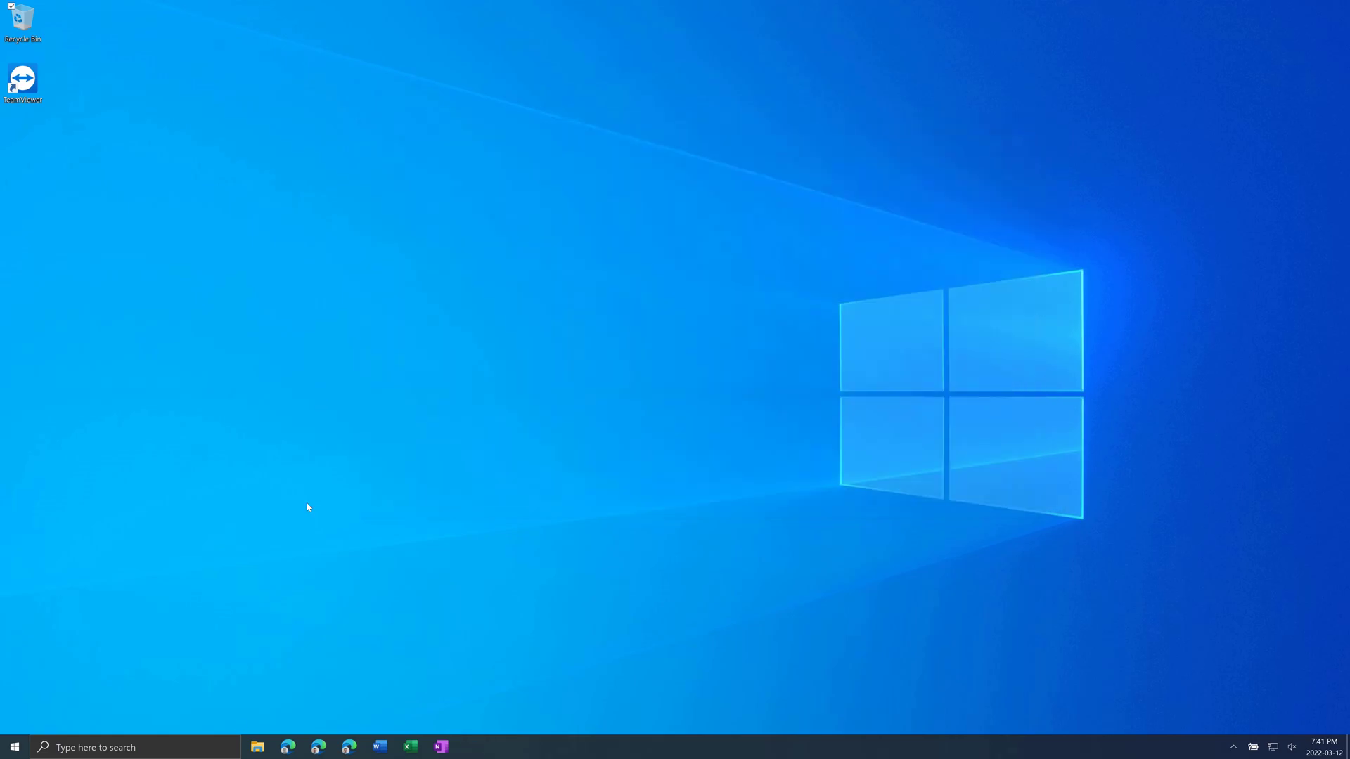
# Launch Chrome via a 'chrom' search, maximize it, and open Settings from its main menu.
pyautogui.click(181, 745)
pyautogui.write('chrom')
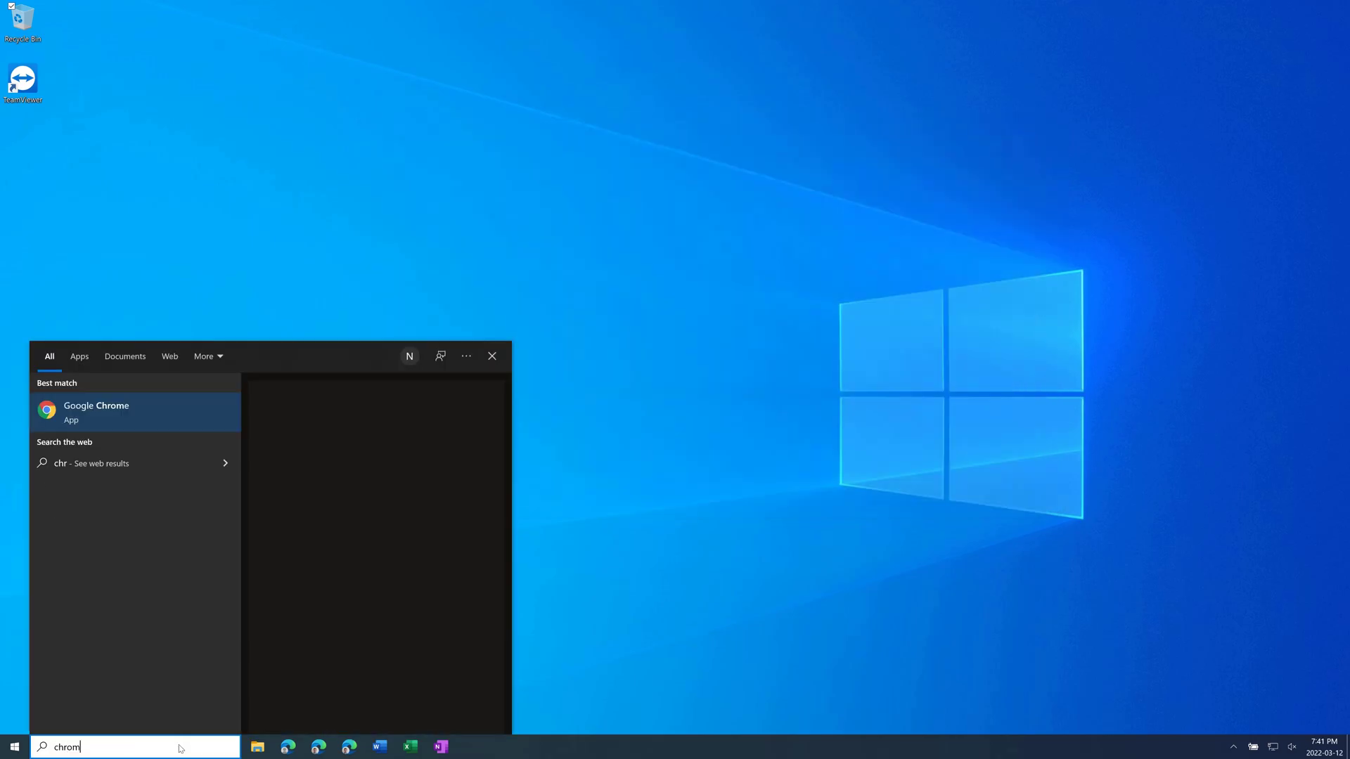
pyautogui.press('Return')
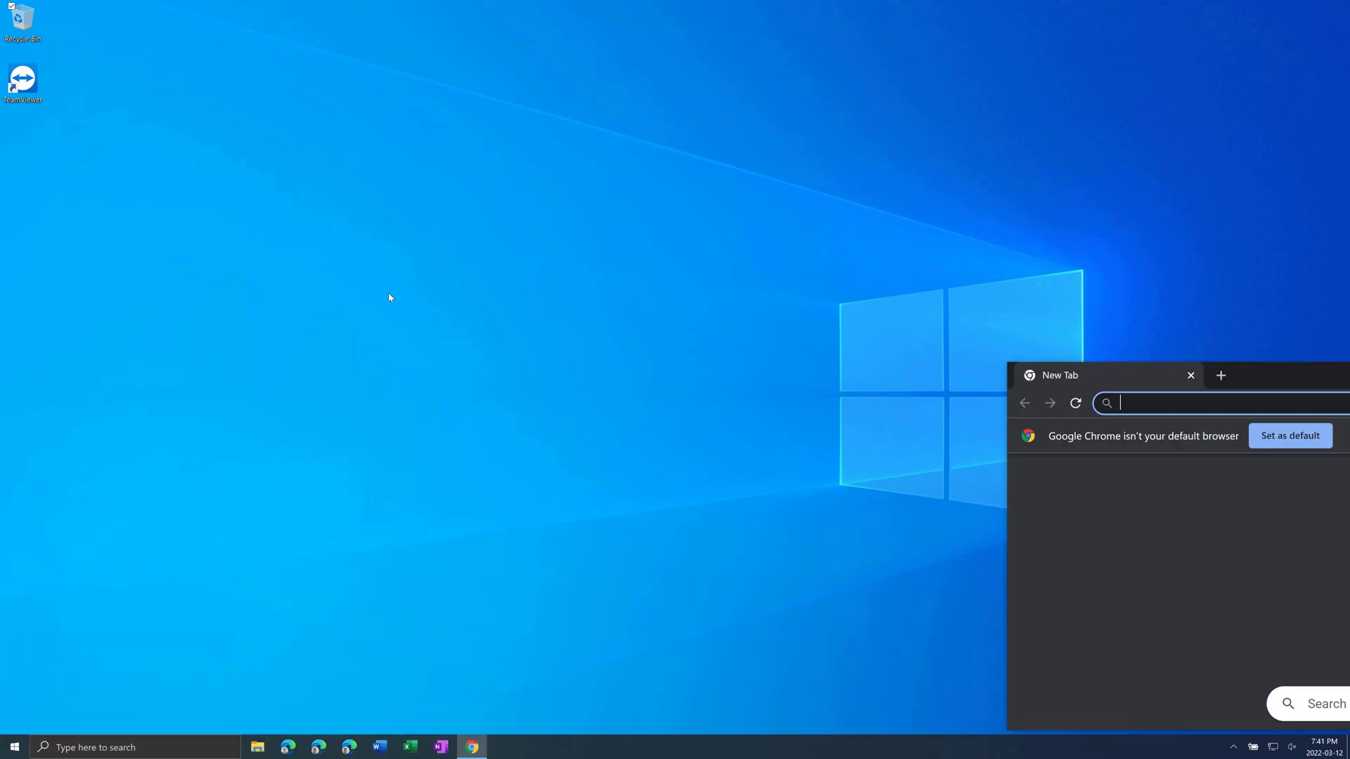
pyautogui.doubleClick(407, 197)
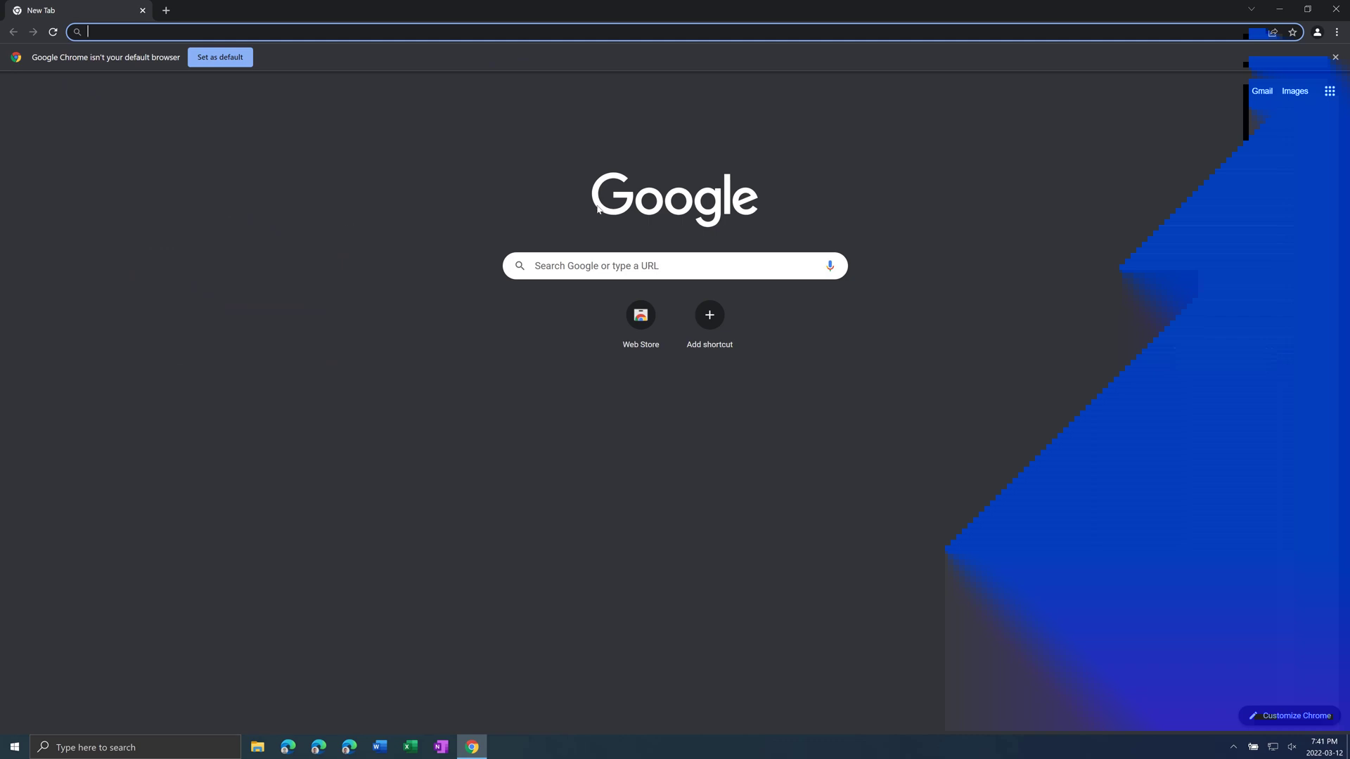
pyautogui.click(1337, 32)
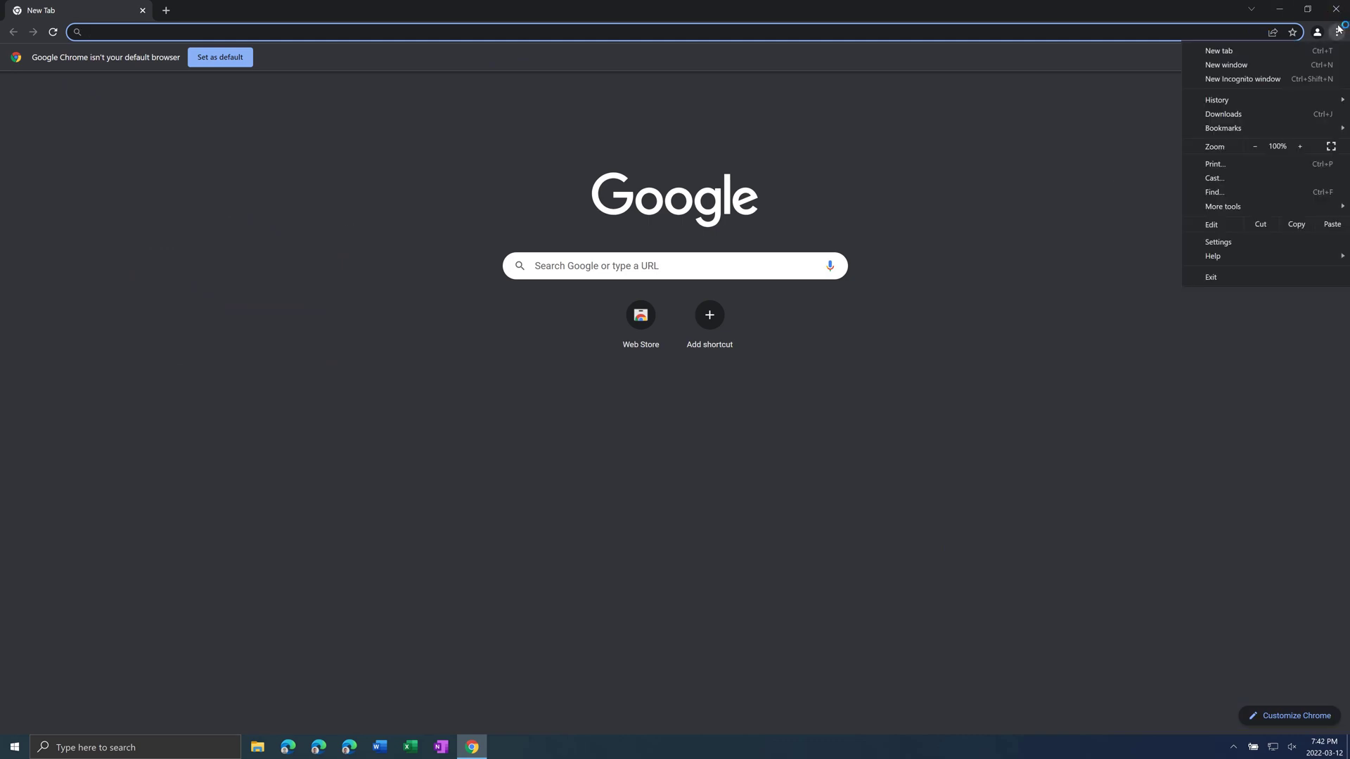
pyautogui.click(1241, 242)
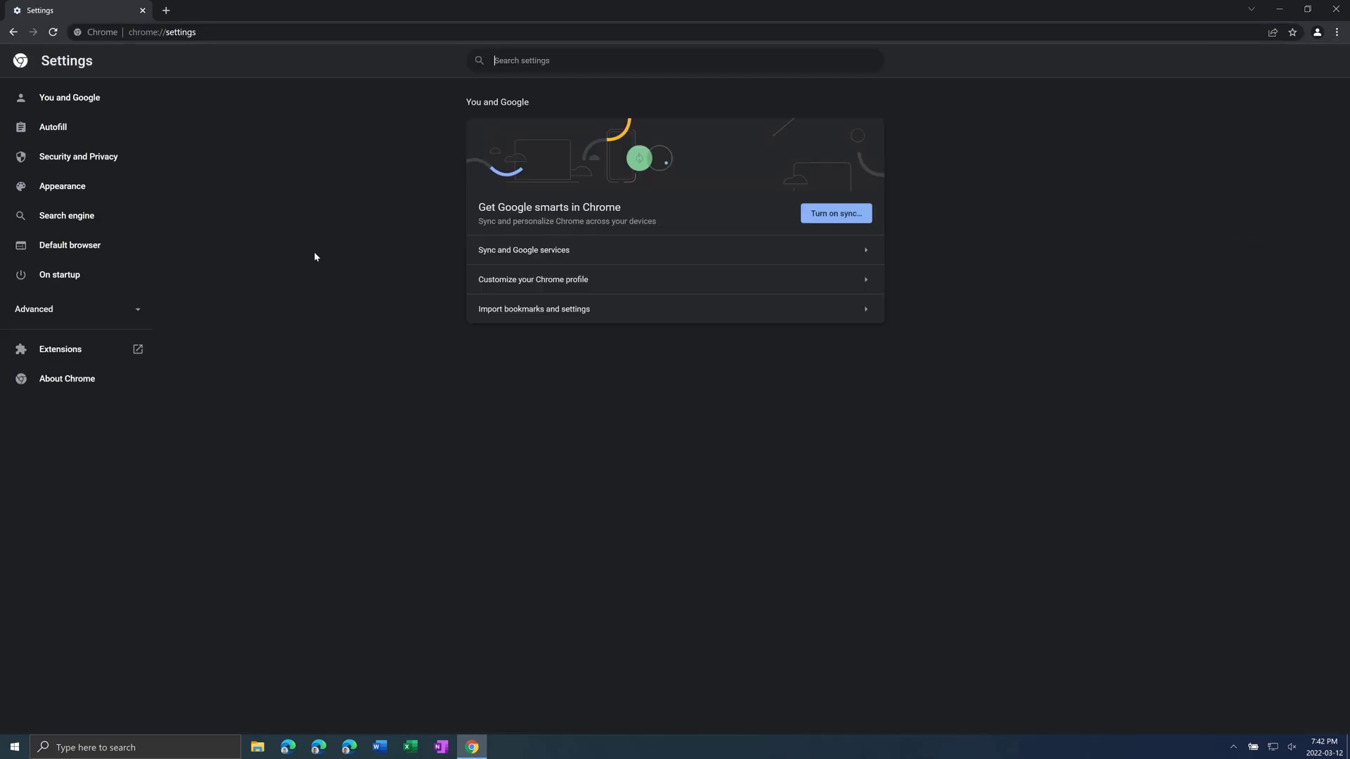
# Review Google Docs Offline and the Docs, Sheets, Slides apps on the Extensions page, then return to Settings.
pyautogui.click(75, 352)
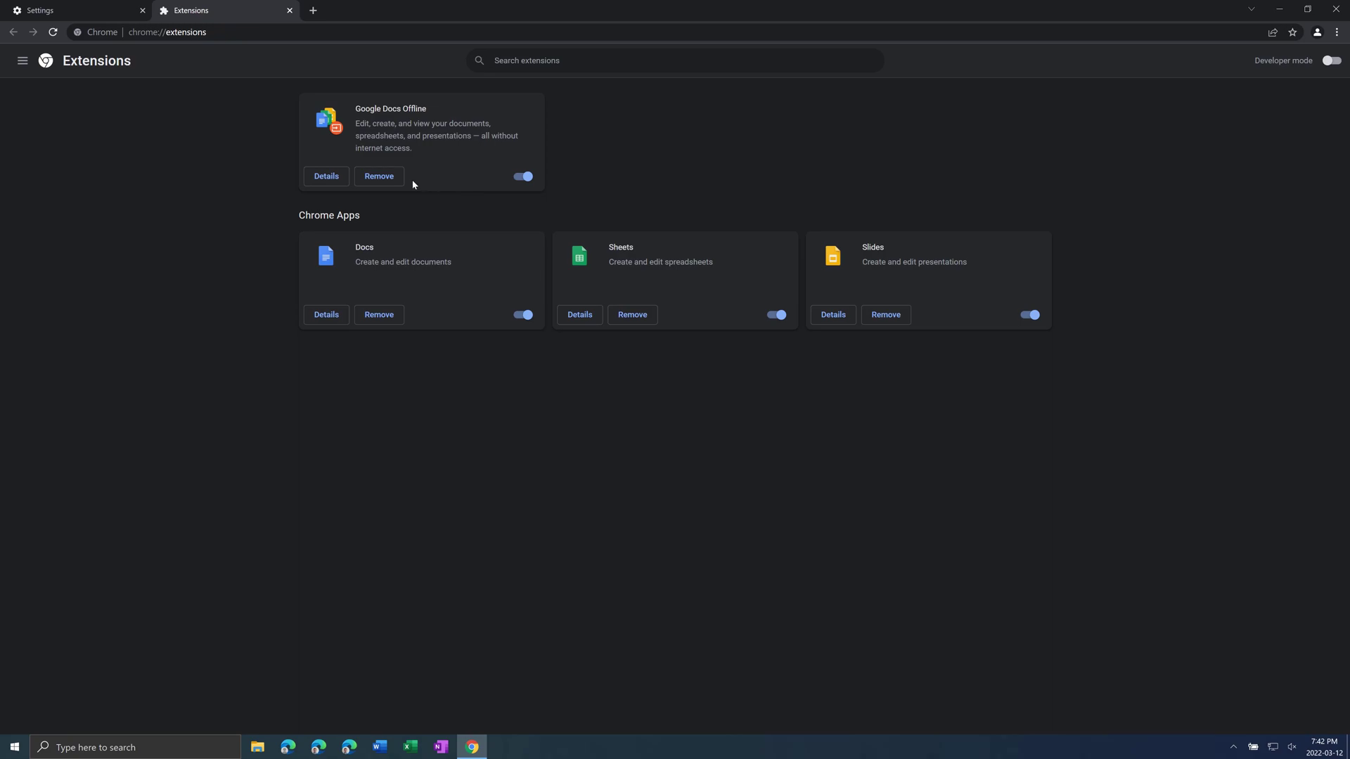
pyautogui.click(64, 10)
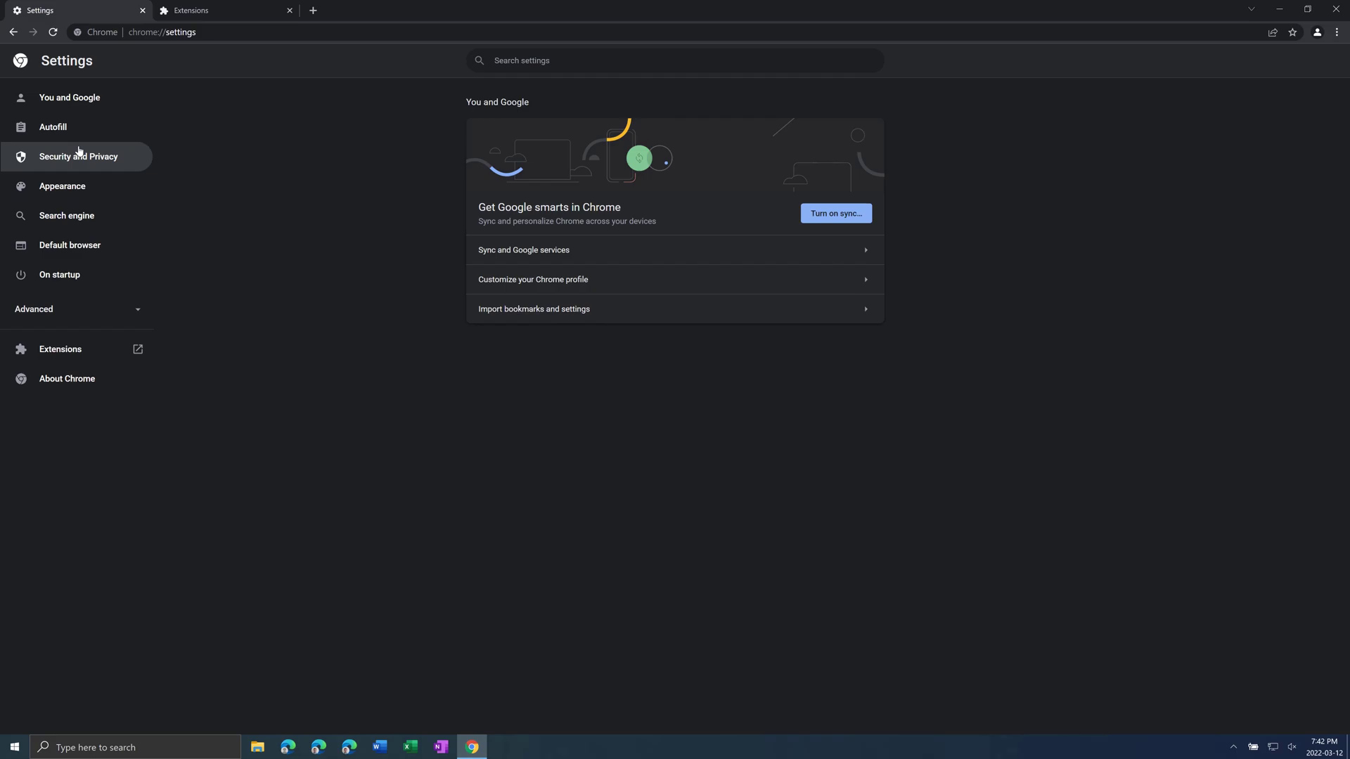
# Go to Search engine settings and open Manage search engines.
pyautogui.click(84, 223)
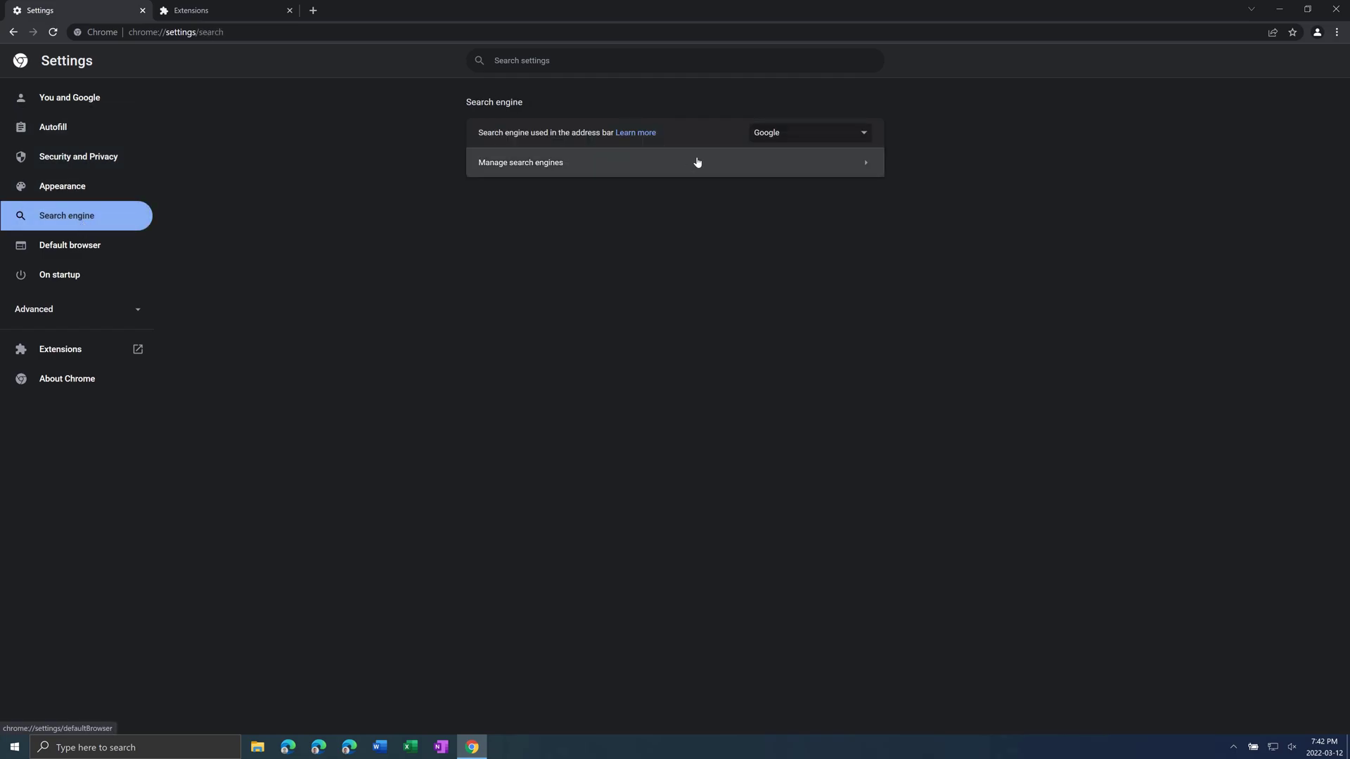
pyautogui.click(740, 164)
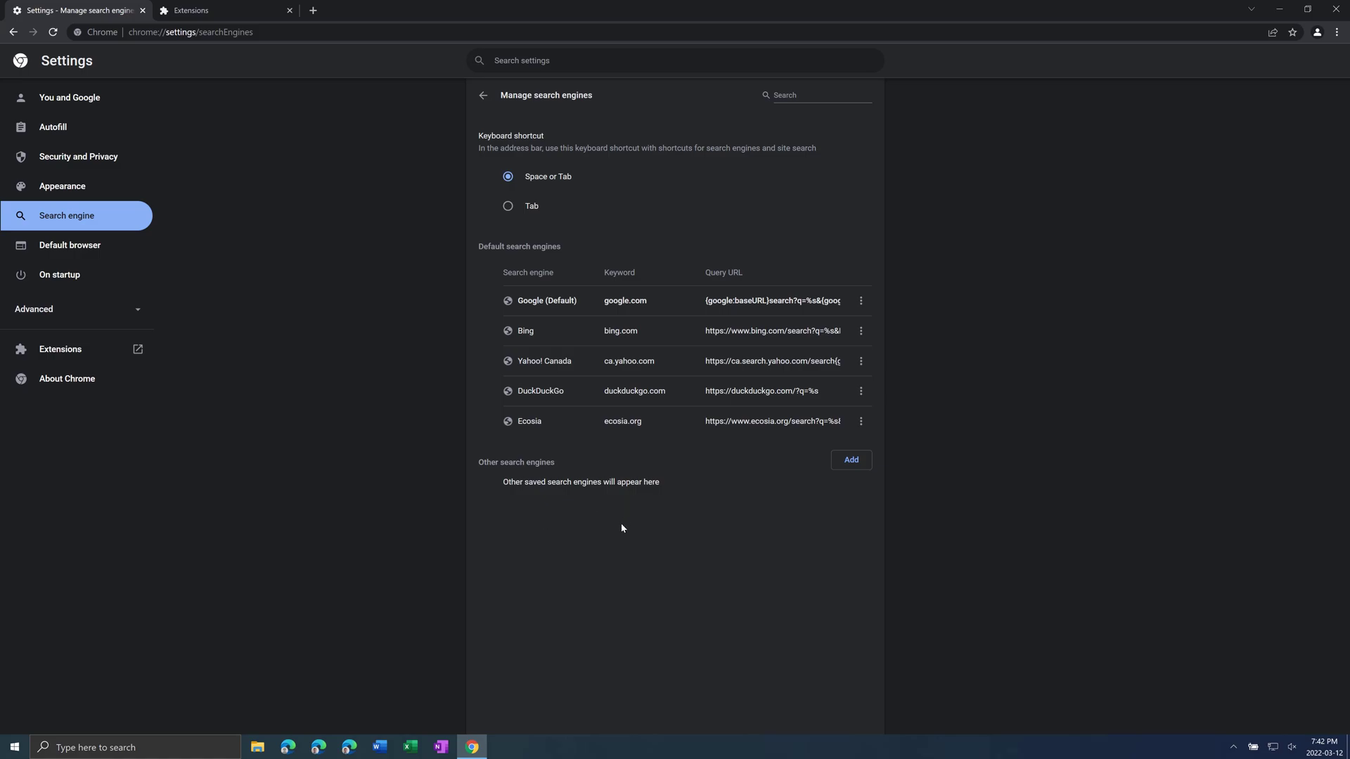
# Search Google for 'test' in a new tab, then switch back to the Settings tab.
pyautogui.click(313, 11)
pyautogui.write('test')
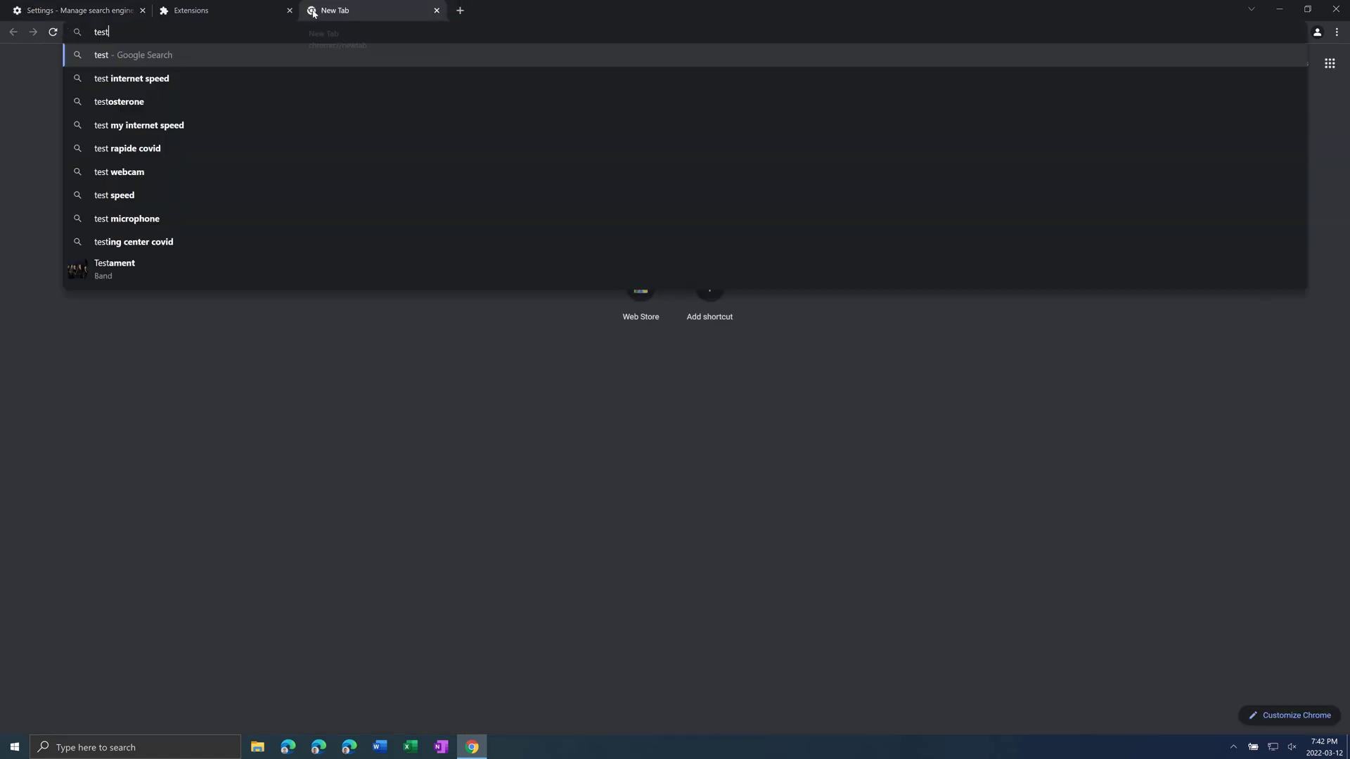
pyautogui.press('Return')
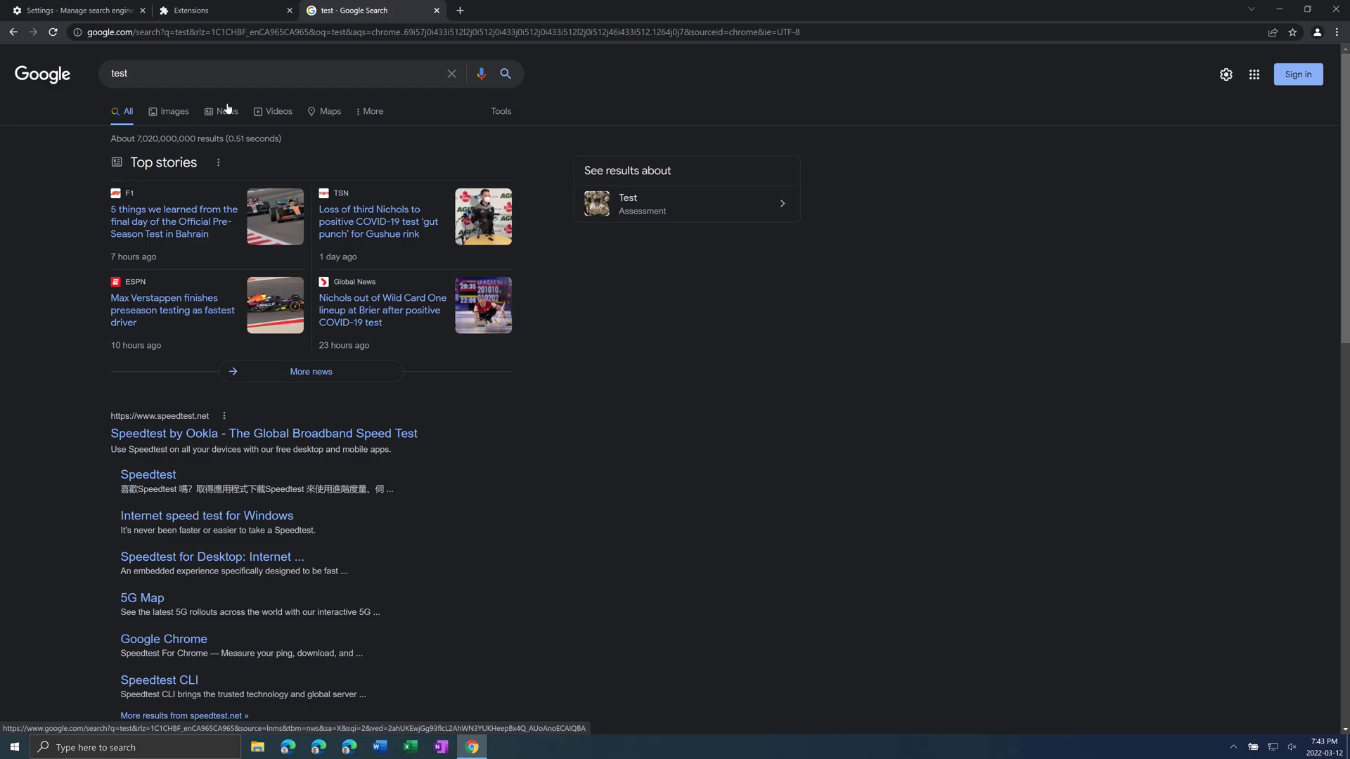
pyautogui.click(80, 5)
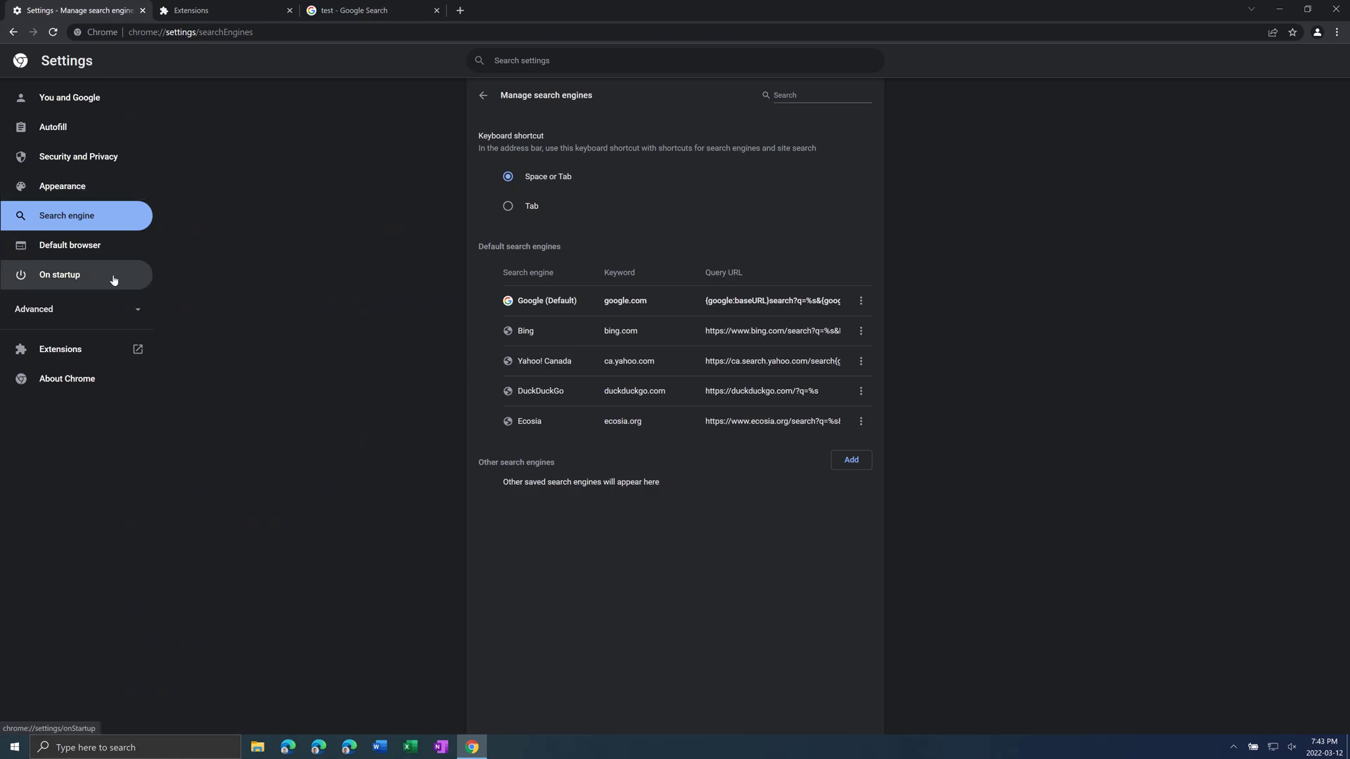
# Go to Advanced > Reset and clean up, start restoring defaults, and dismiss the confirmation unconfirmed.
pyautogui.click(112, 280)
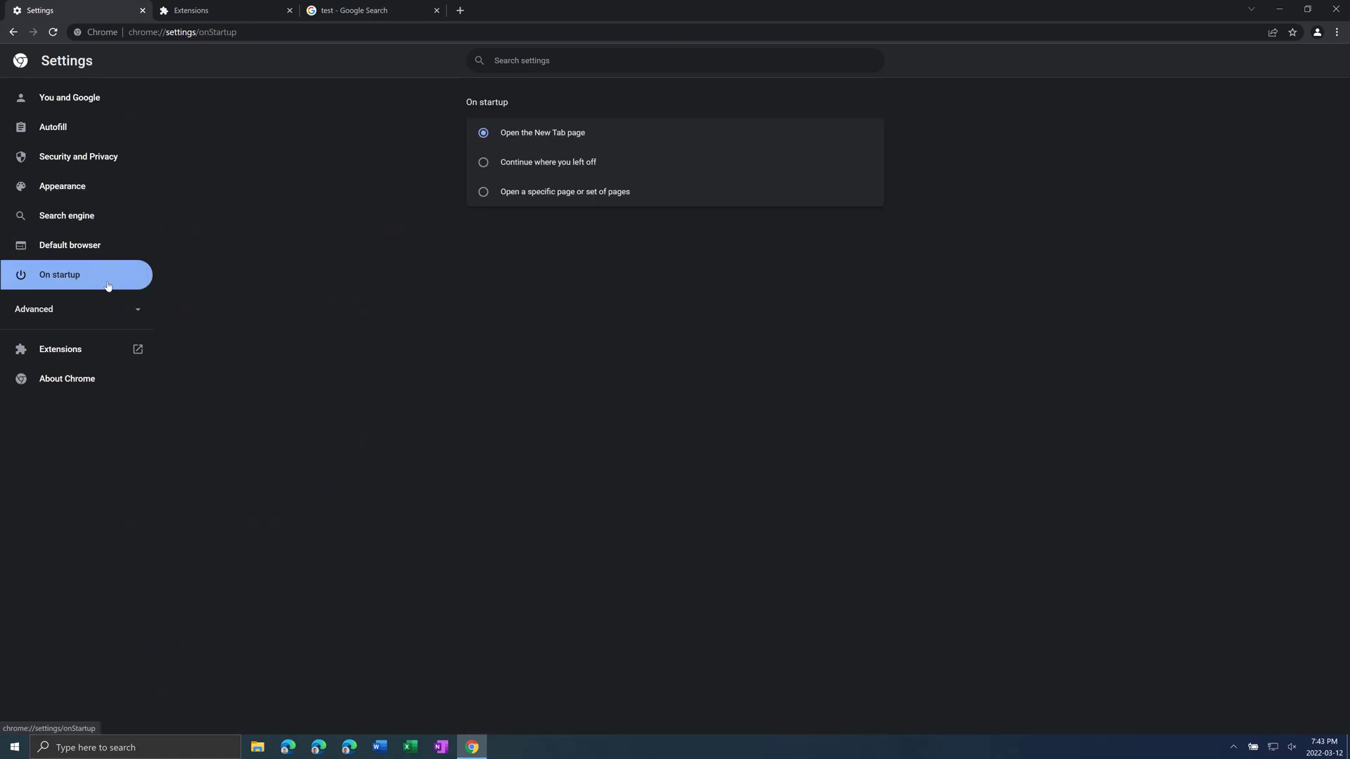
pyautogui.click(103, 306)
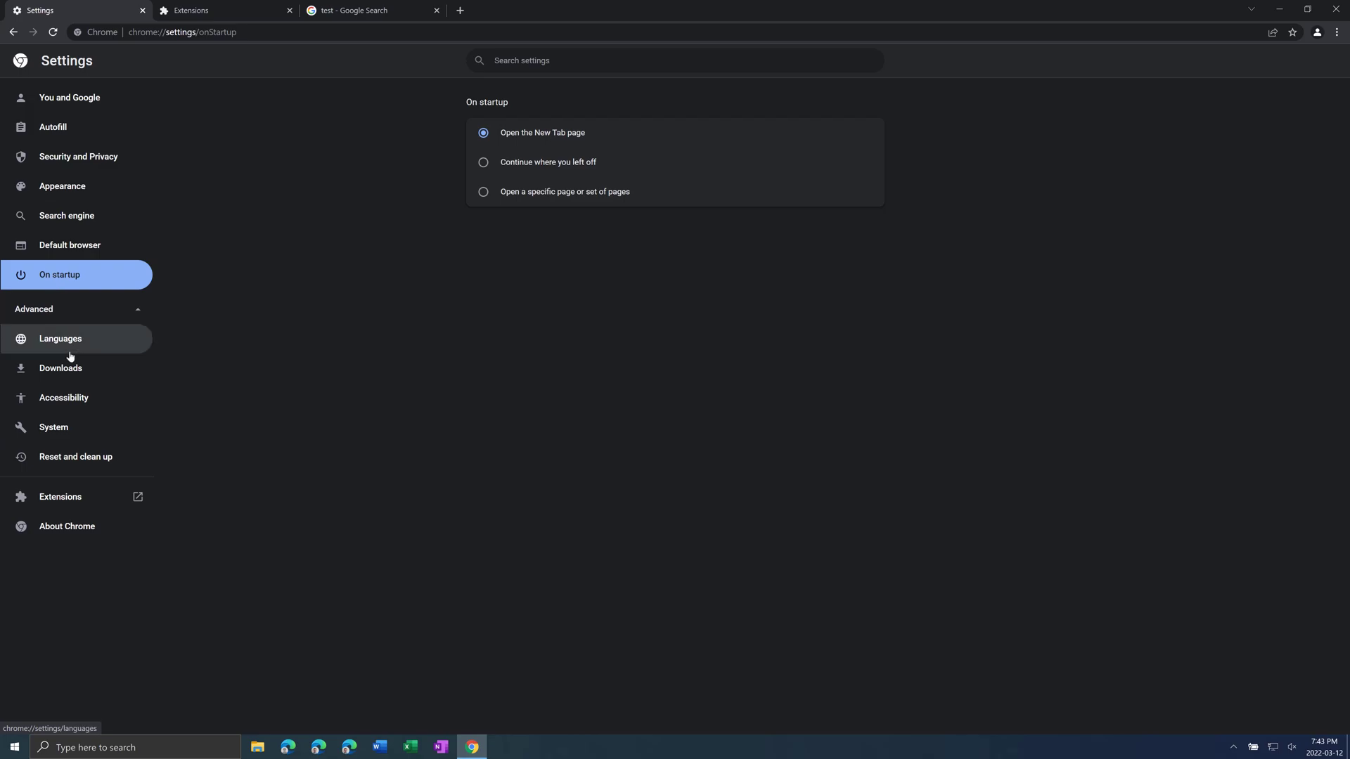
pyautogui.click(104, 457)
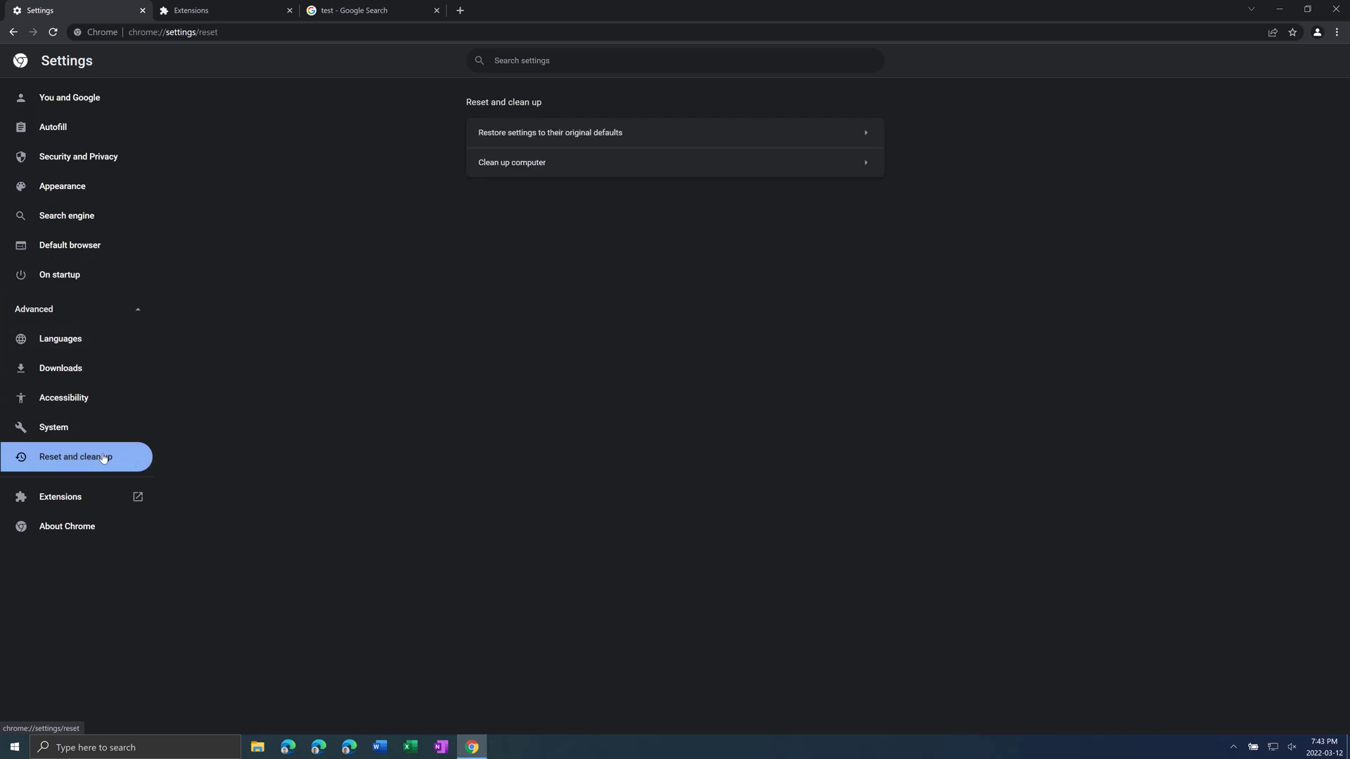
pyautogui.click(655, 138)
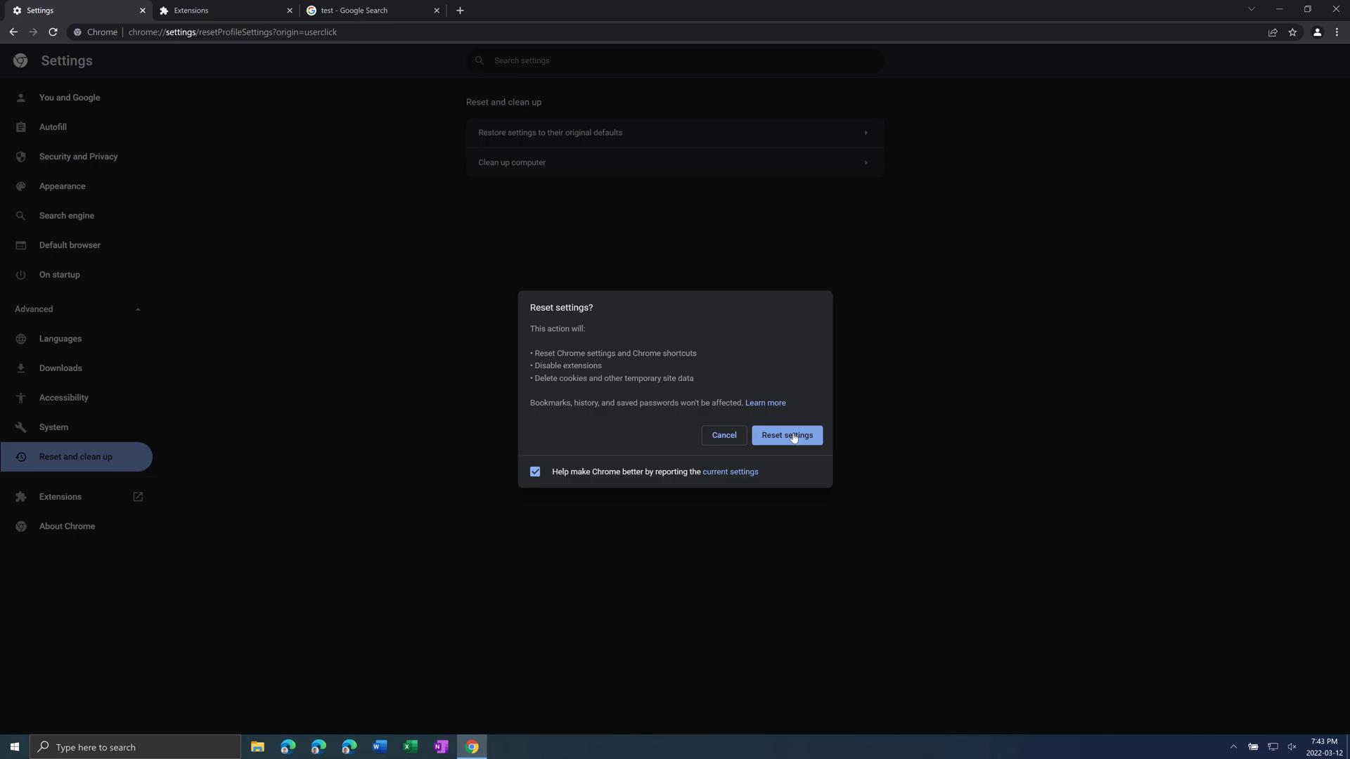
pyautogui.click(715, 435)
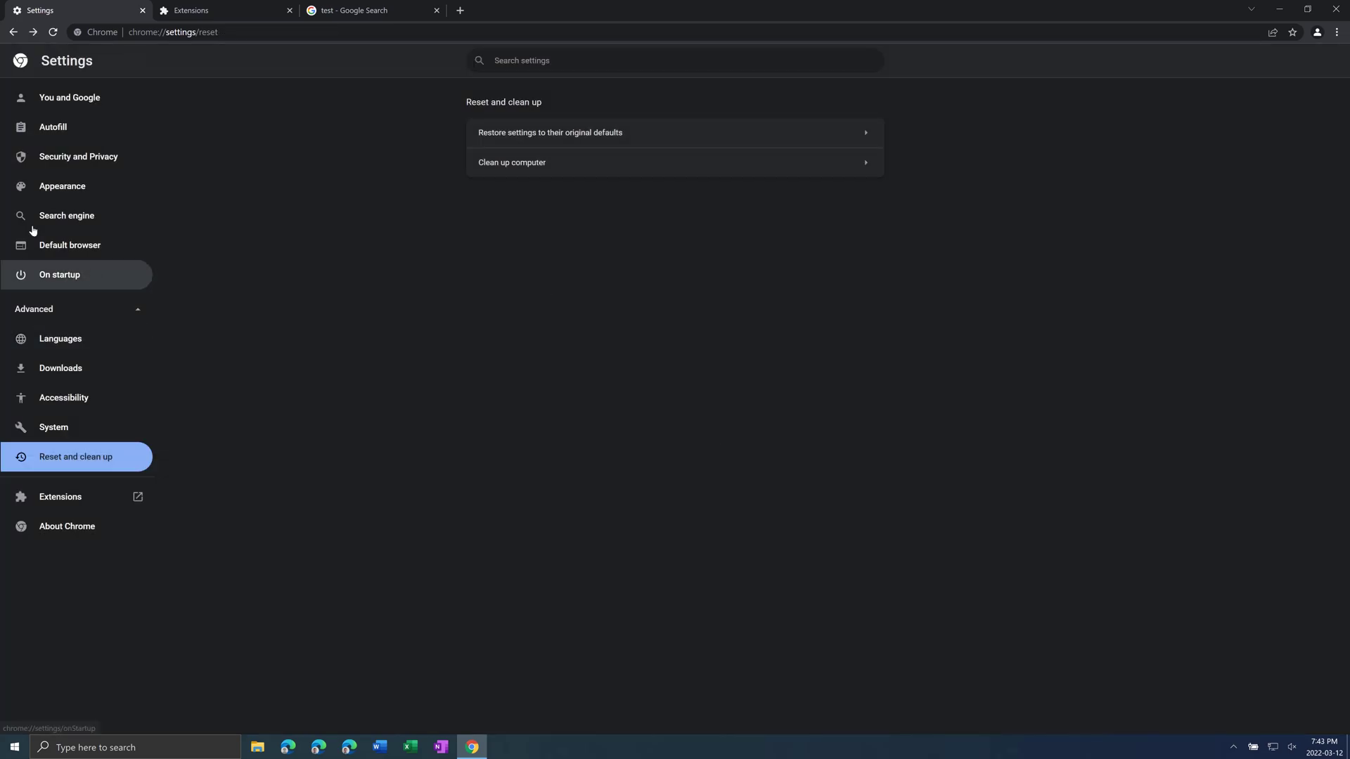
pyautogui.click(1319, 32)
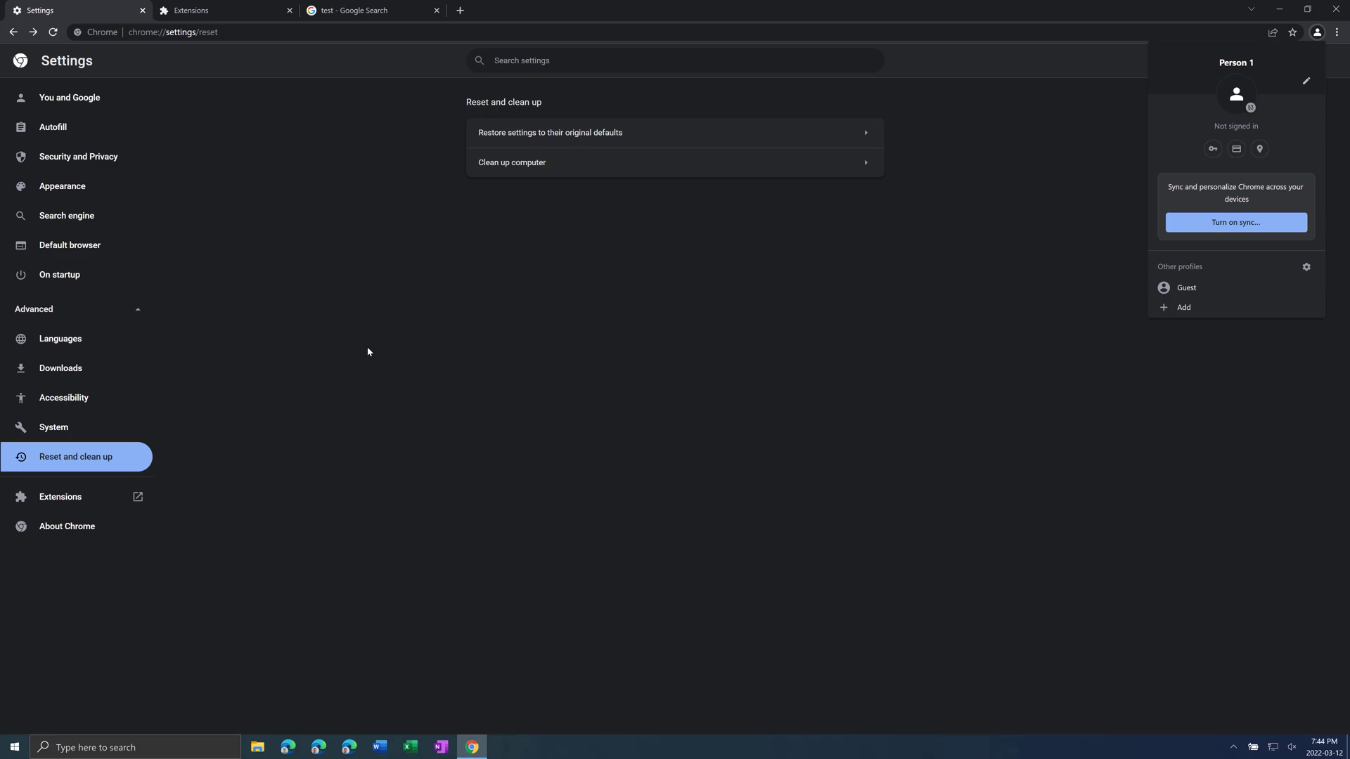
pyautogui.click(239, 170)
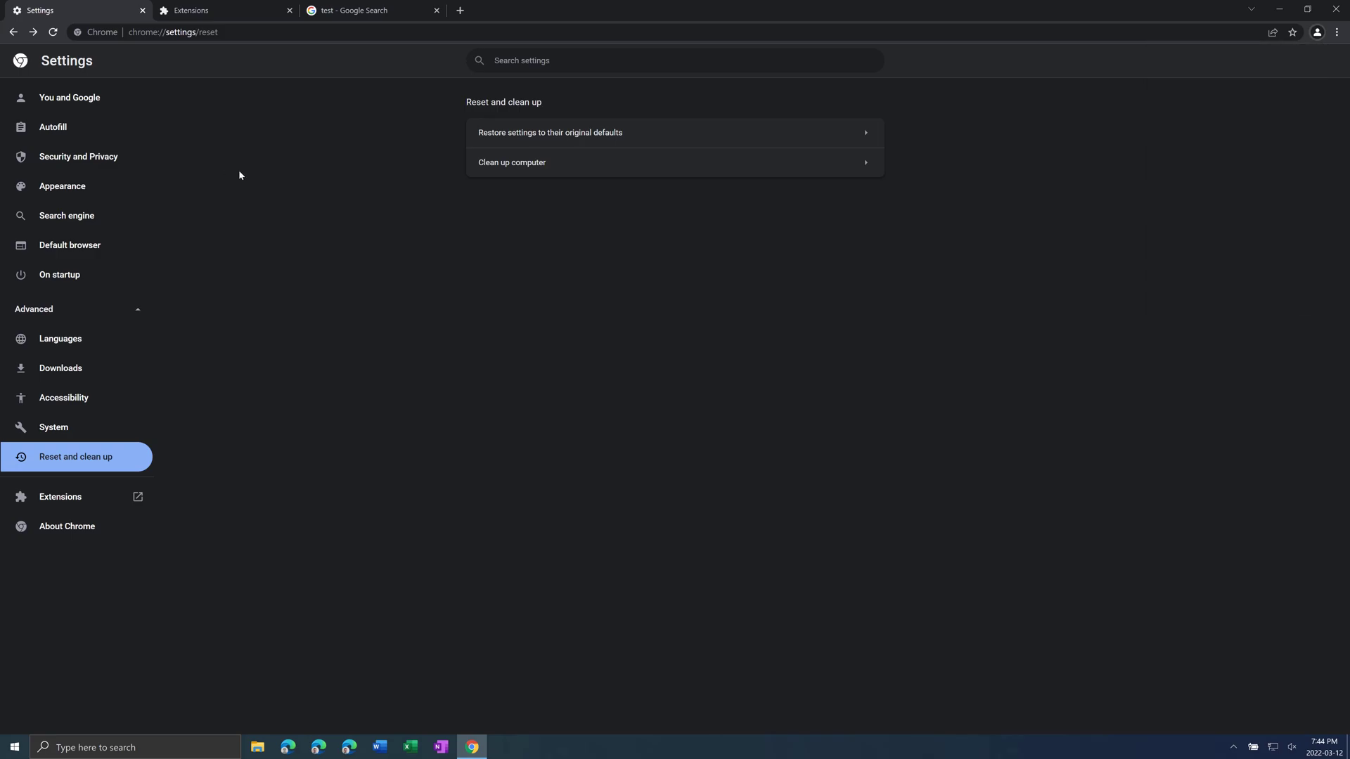
pyautogui.click(1233, 747)
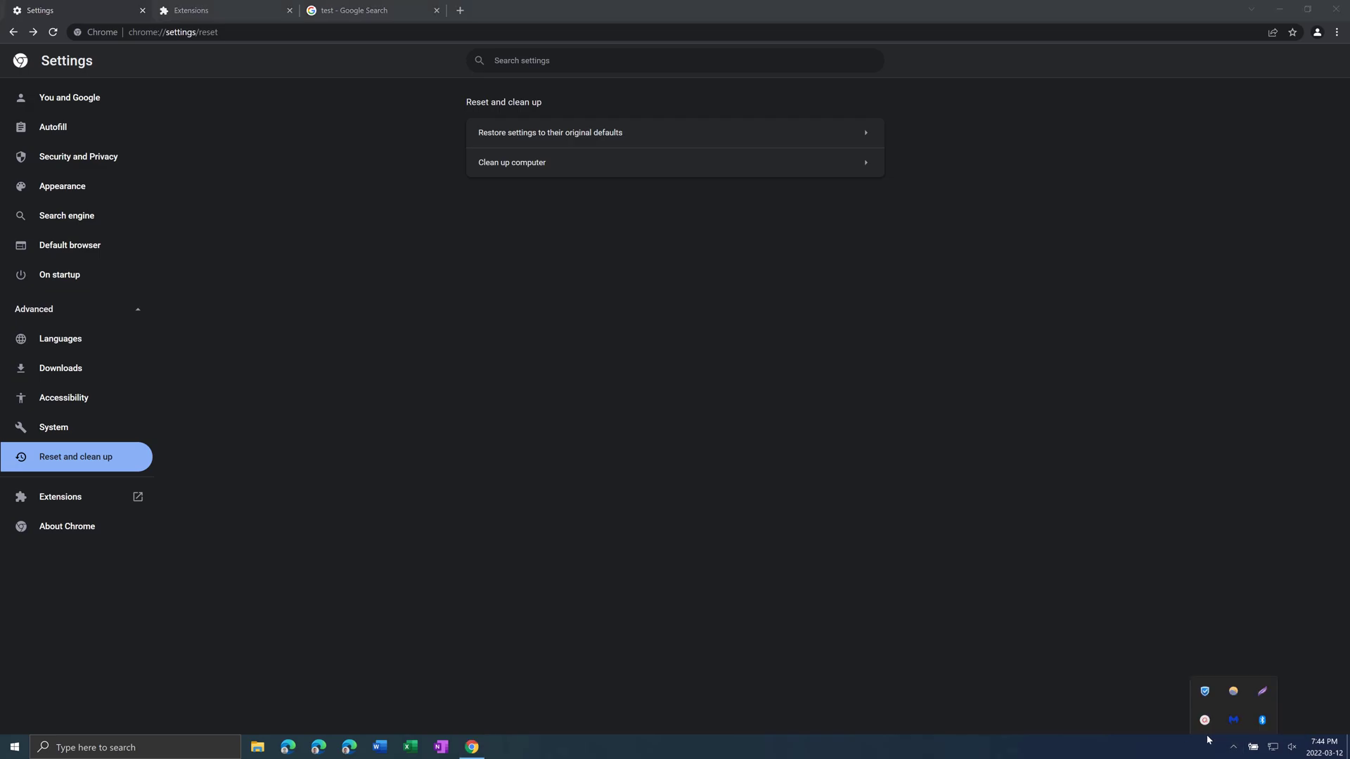
pyautogui.rightClick(1238, 723)
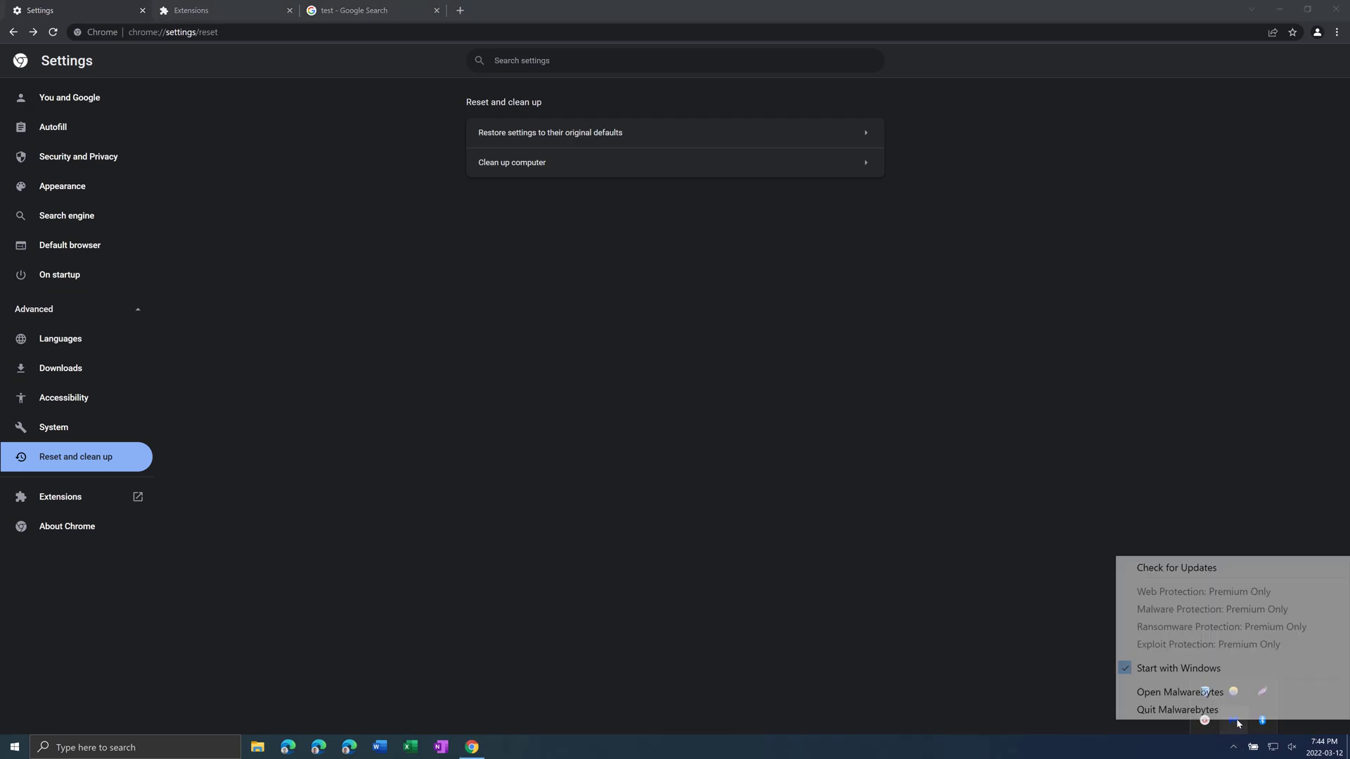
pyautogui.click(1203, 693)
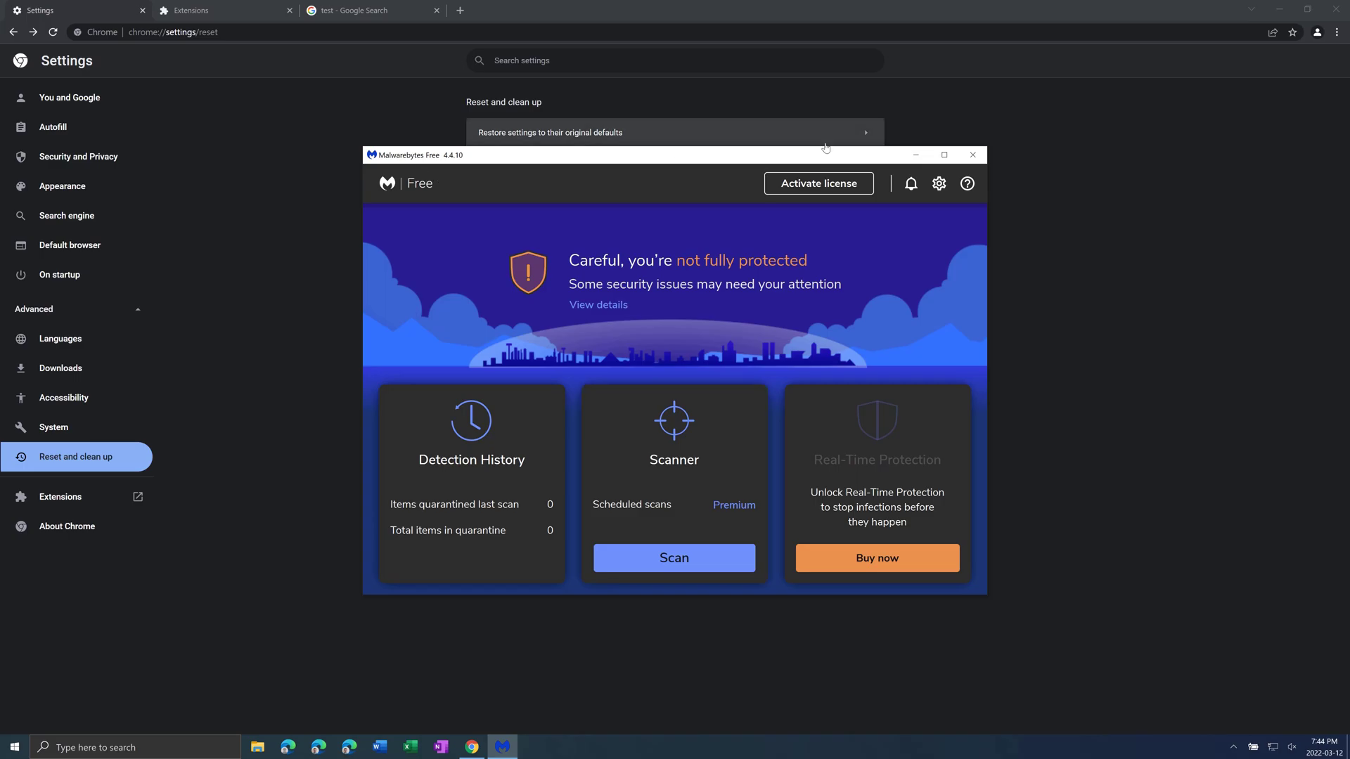
pyautogui.click(973, 154)
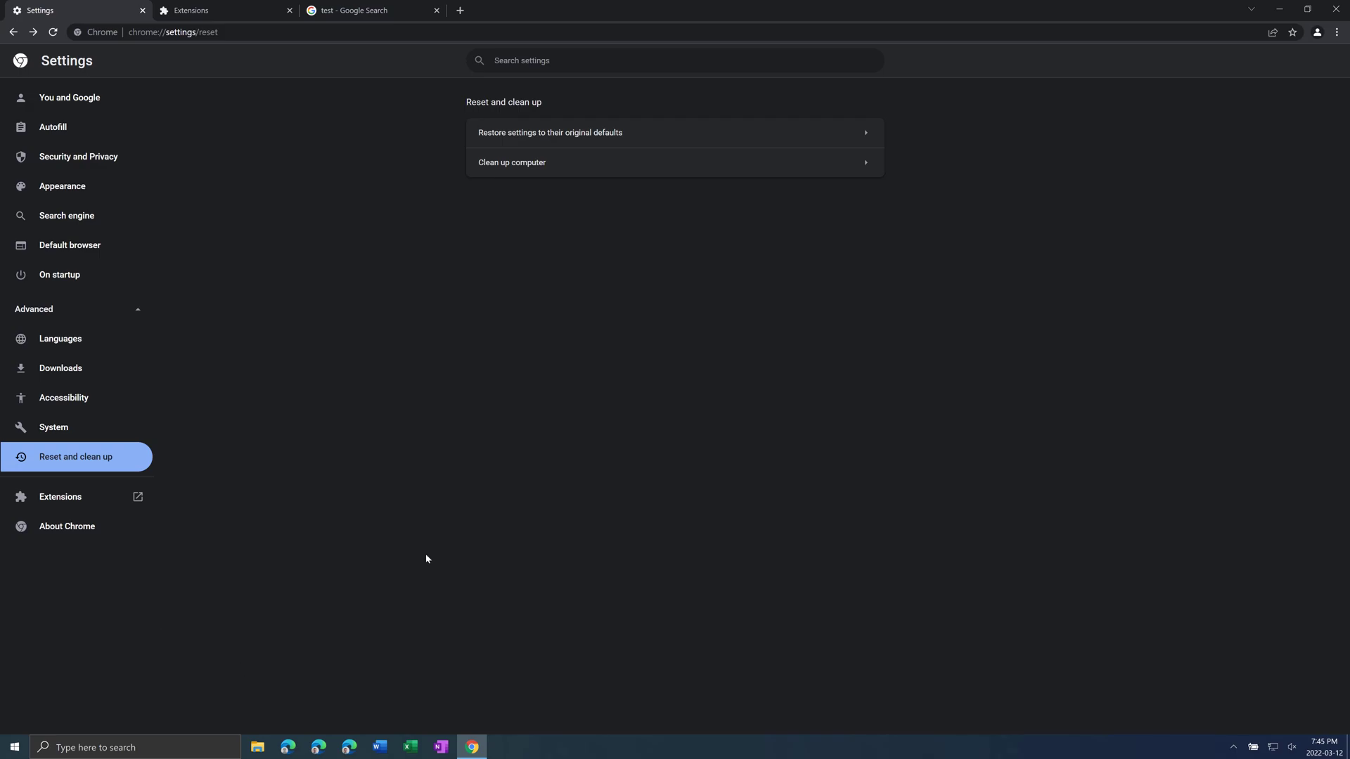
# Search 'system restore', open Create a restore point, and launch the System Restore wizard.
pyautogui.click(208, 755)
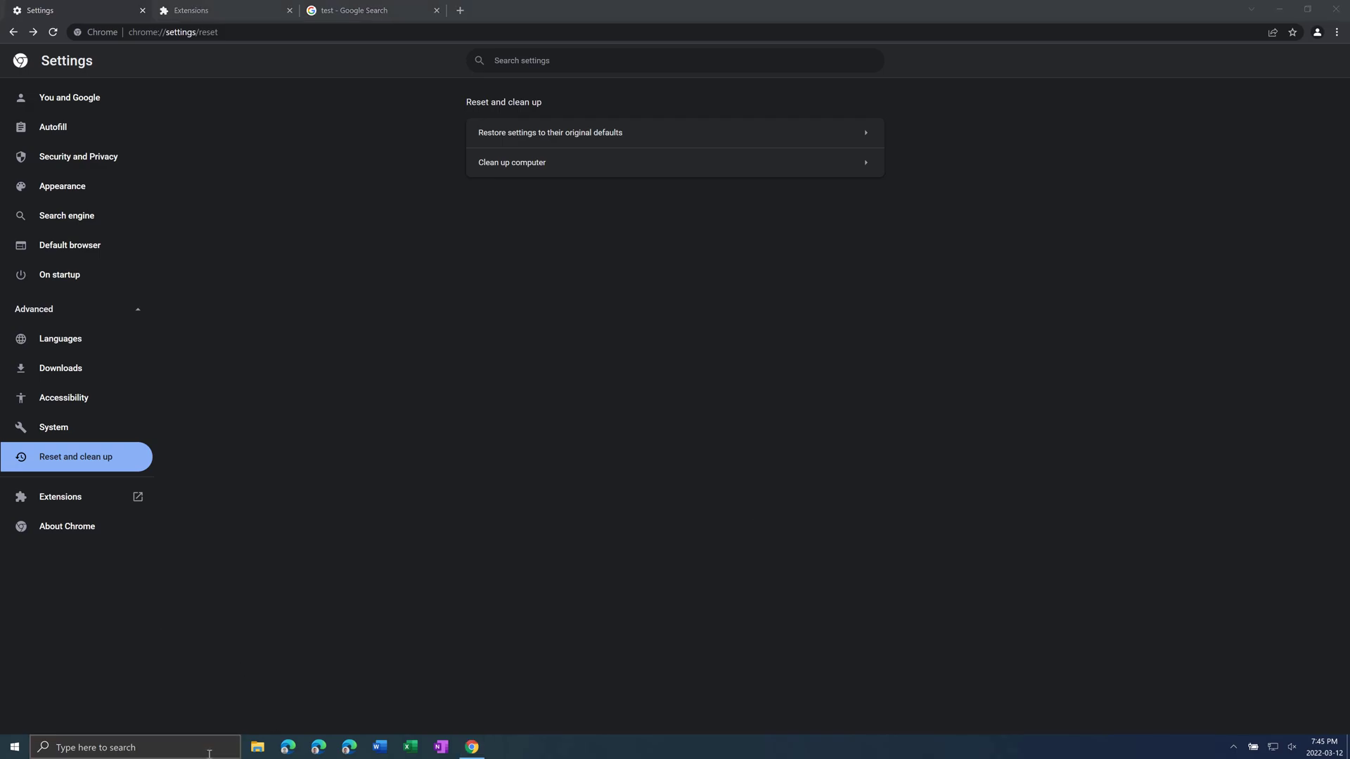
pyautogui.write('system')
pyautogui.press('BackSpace')
pyautogui.press('BackSpace')
pyautogui.press('BackSpace')
pyautogui.press('BackSpace')
pyautogui.press('BackSpace')
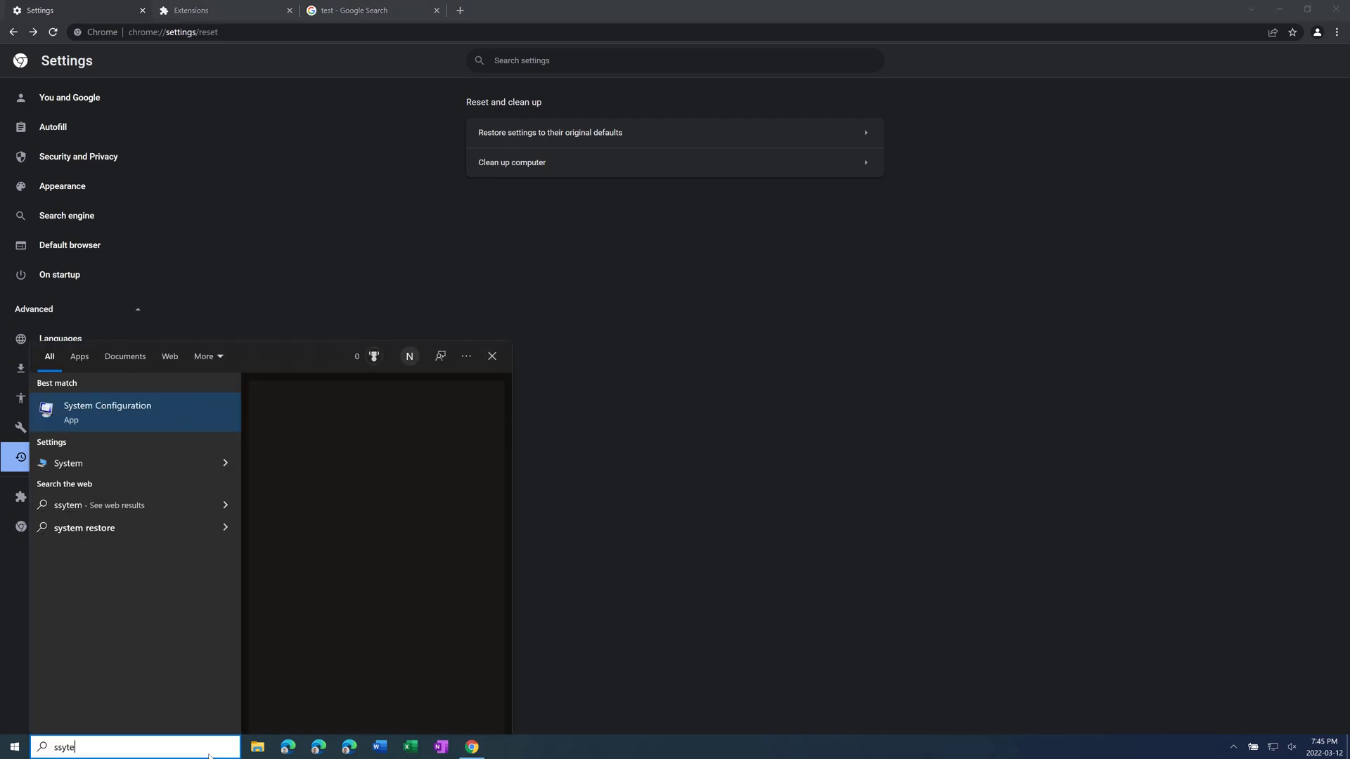
pyautogui.write('s')
pyautogui.press('BackSpace')
pyautogui.write('ystem')
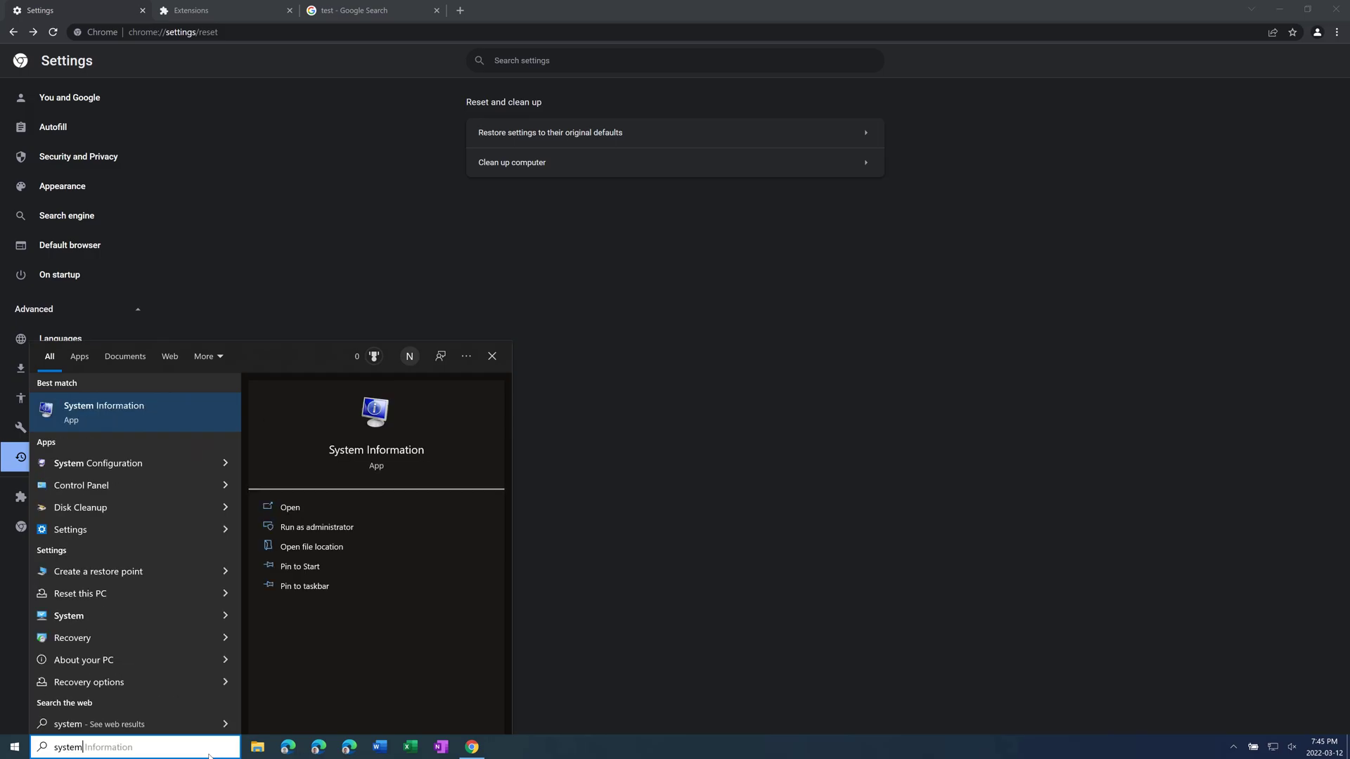
pyautogui.write(' restore')
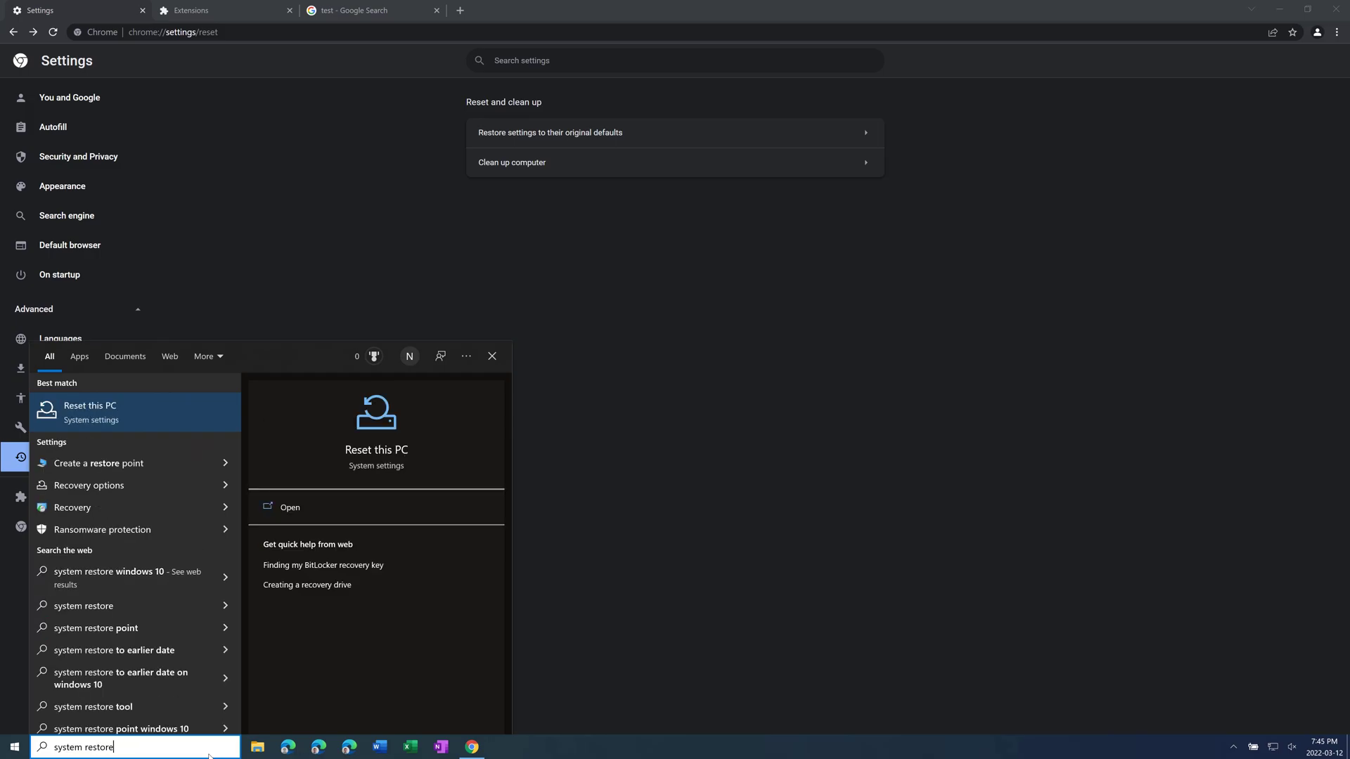
pyautogui.click(164, 467)
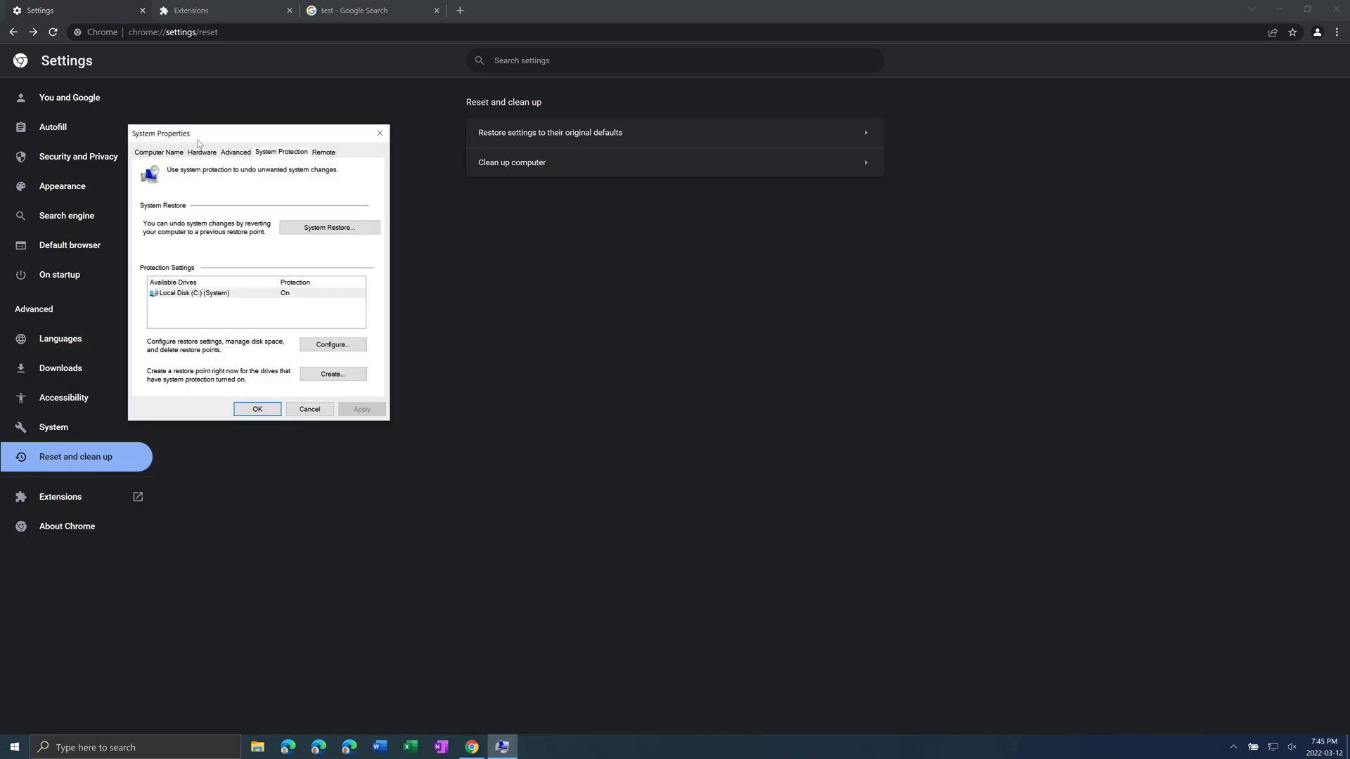
pyautogui.moveTo(210, 125); pyautogui.dragTo(318, 153)
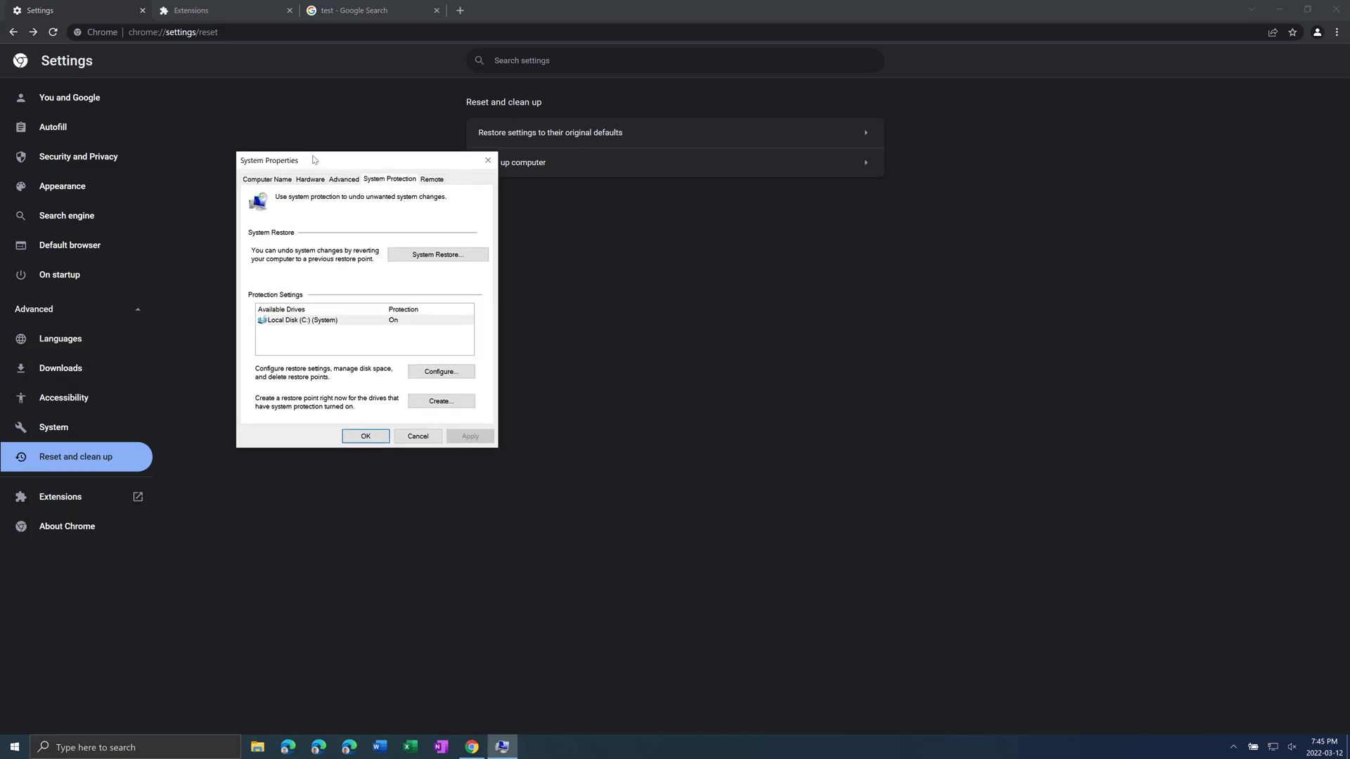
pyautogui.click(435, 256)
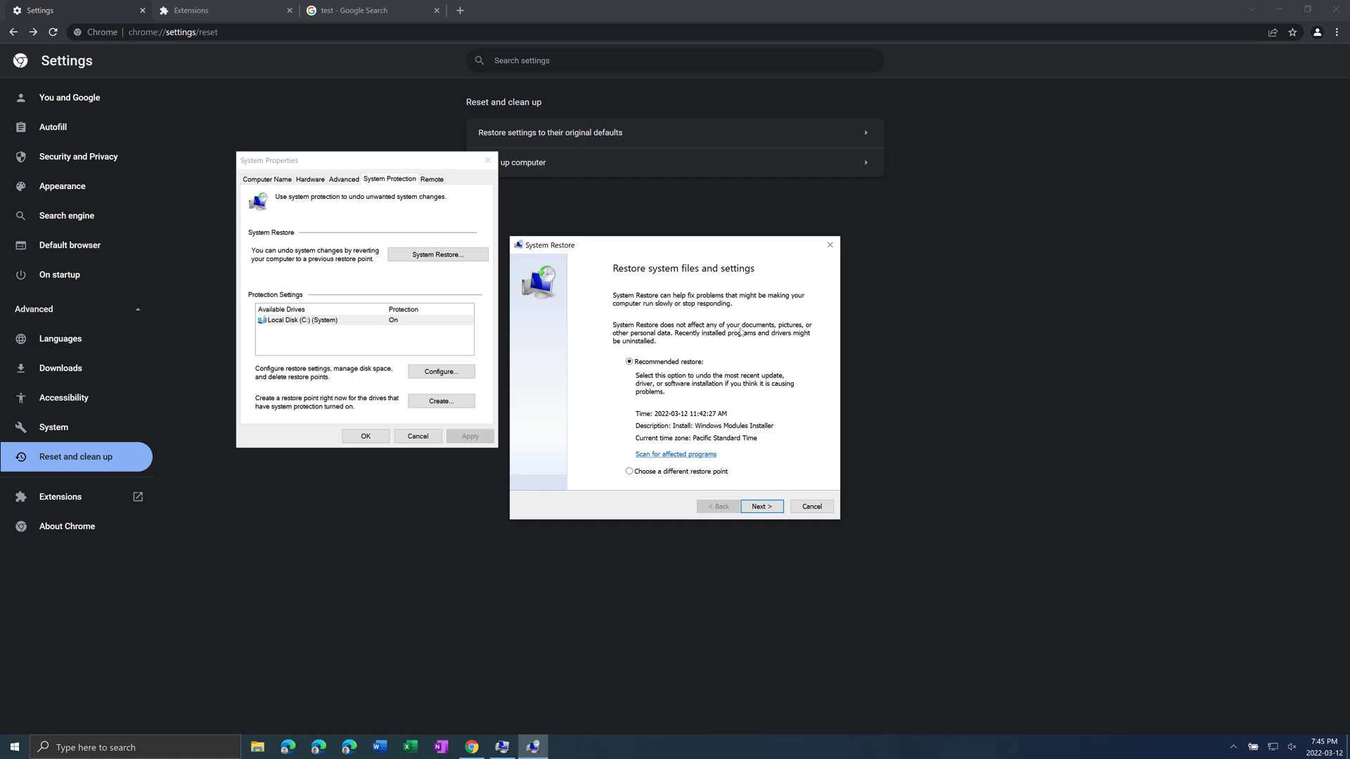
pyautogui.click(762, 507)
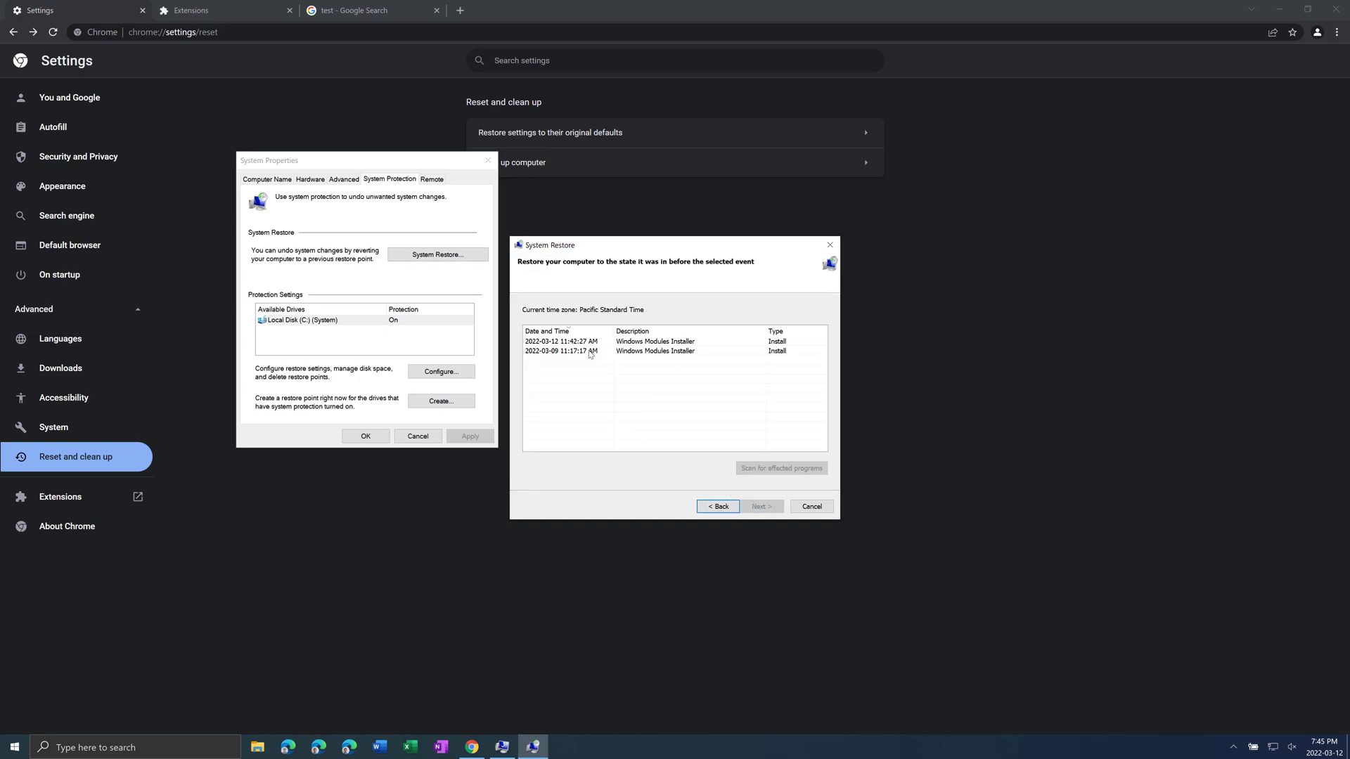
pyautogui.click(586, 352)
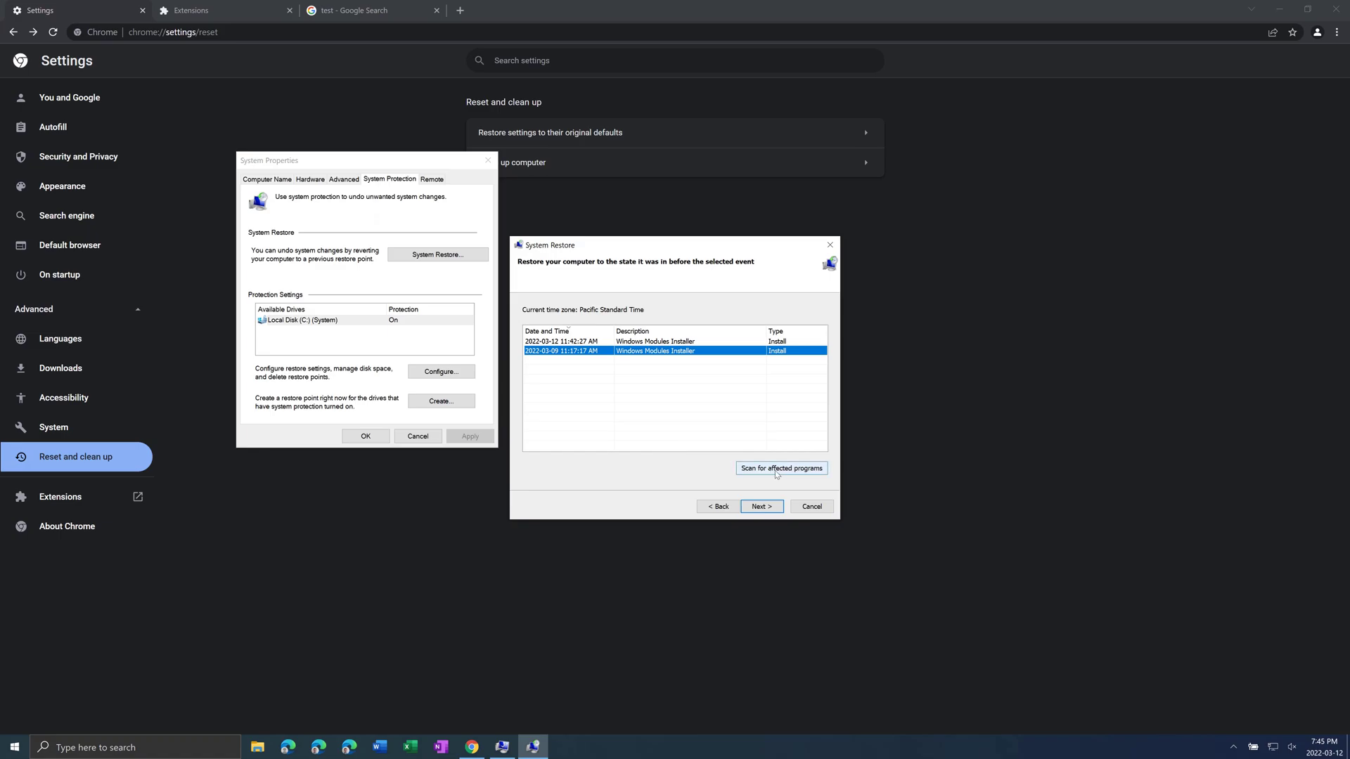
pyautogui.click(811, 506)
# Cancel System Properties, then open the Reset this PC recovery page via a 'reset pc' search.
pyautogui.click(418, 436)
pyautogui.click(134, 746)
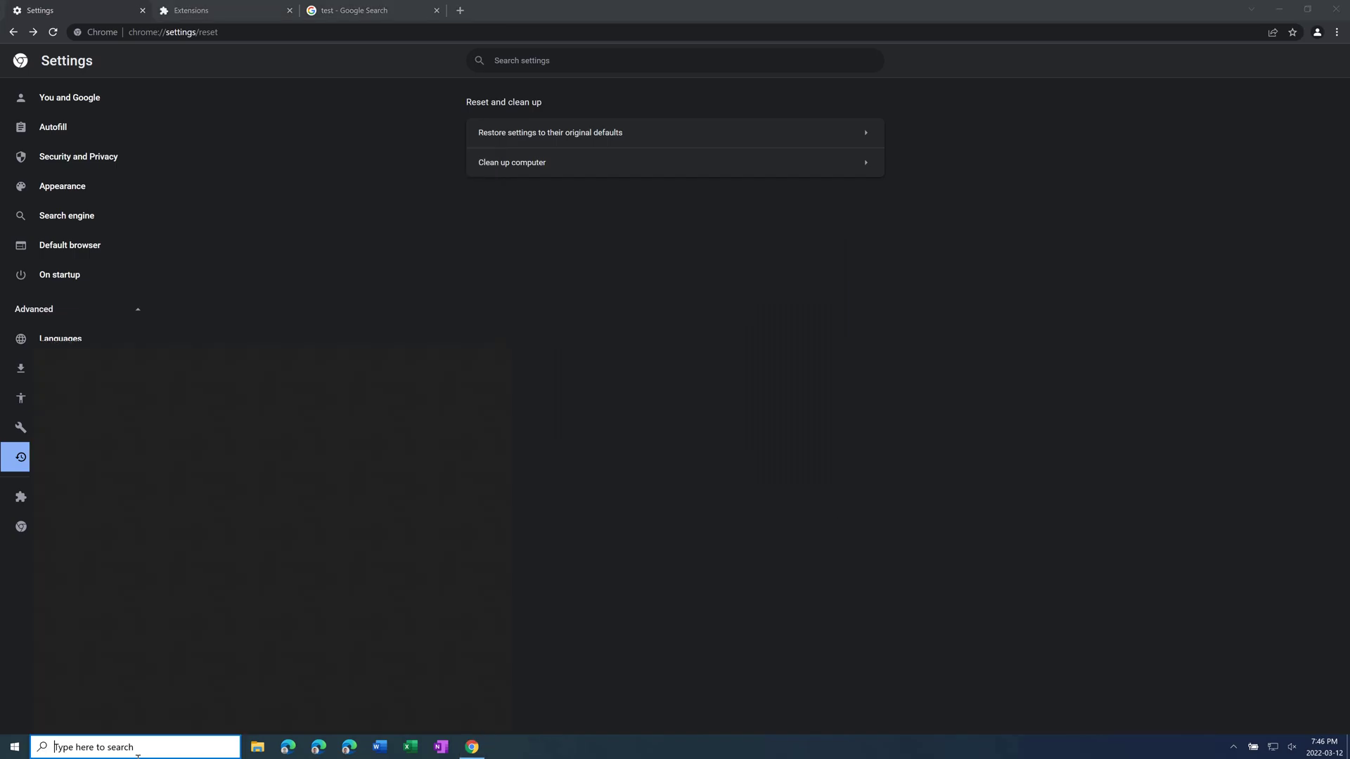
pyautogui.write('reset')
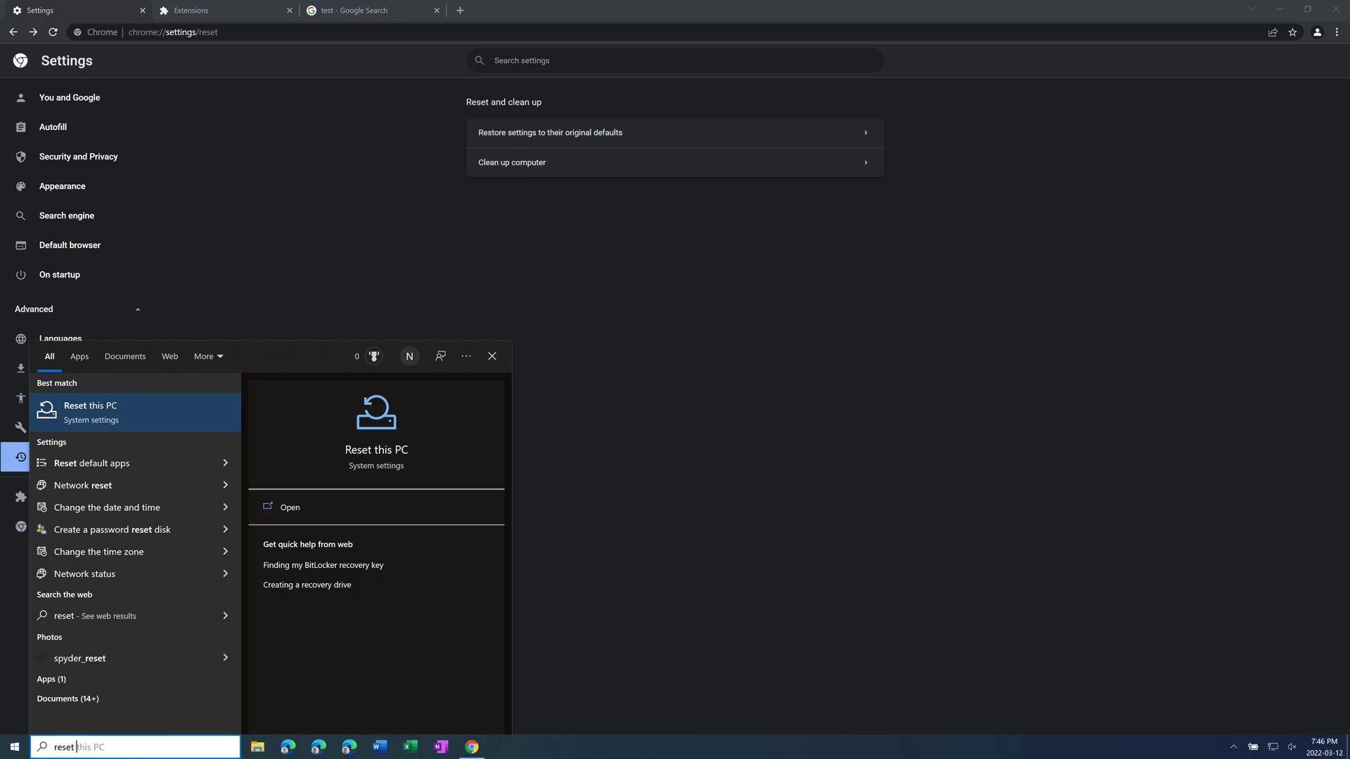
pyautogui.write(' pc')
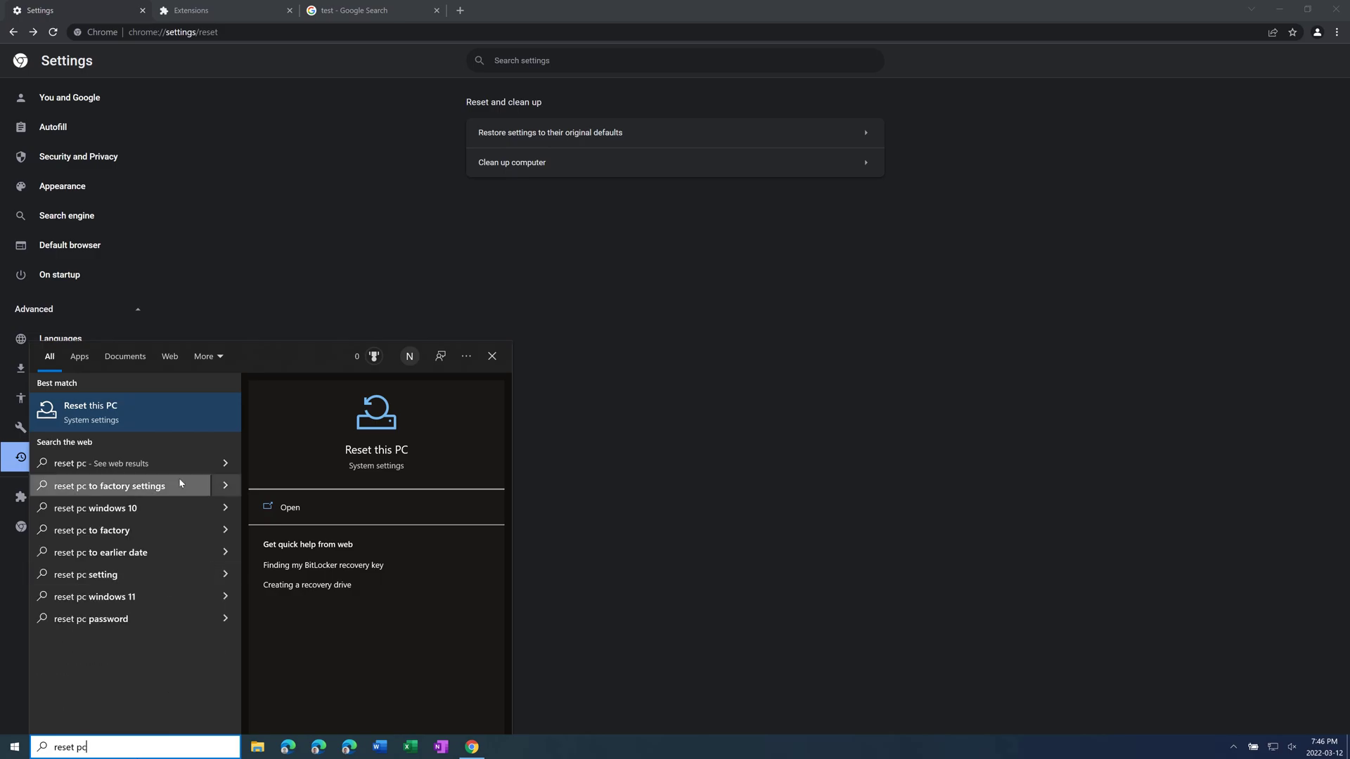
pyautogui.click(175, 425)
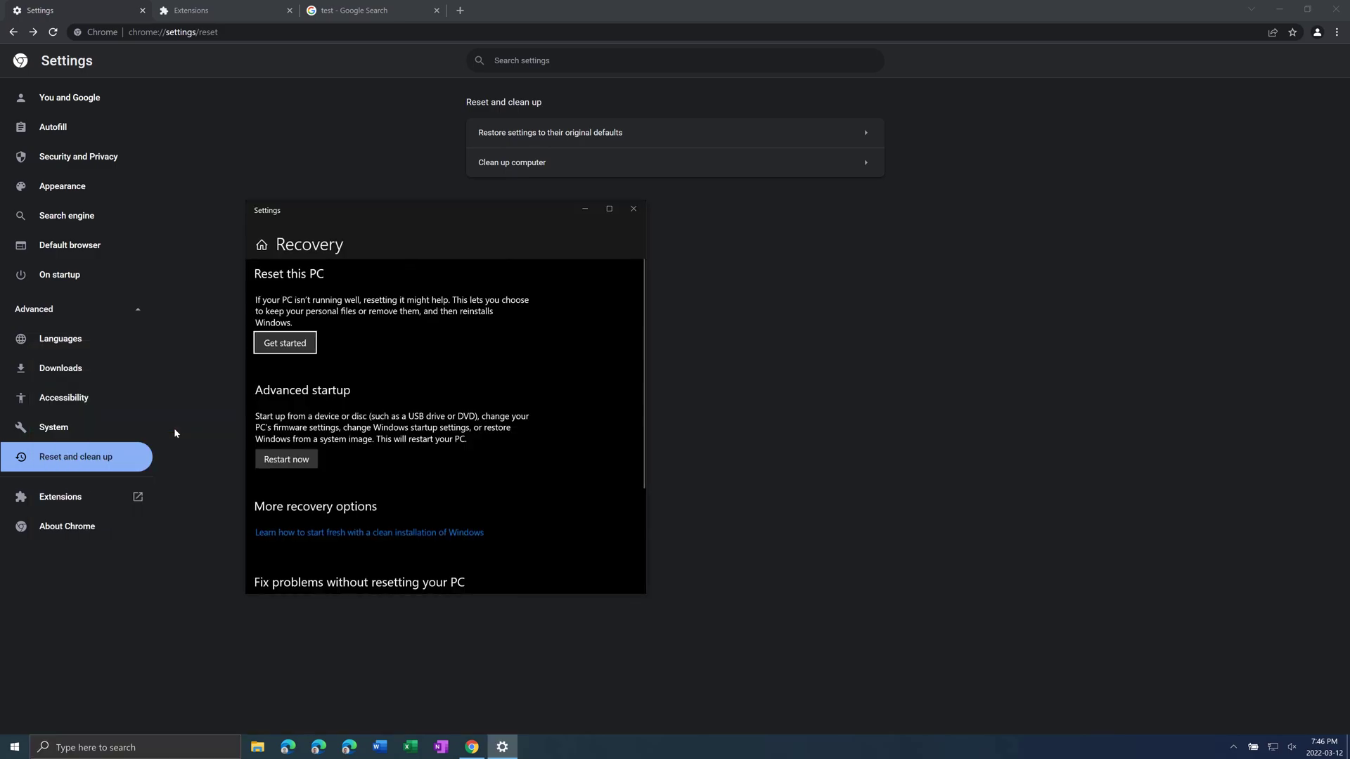